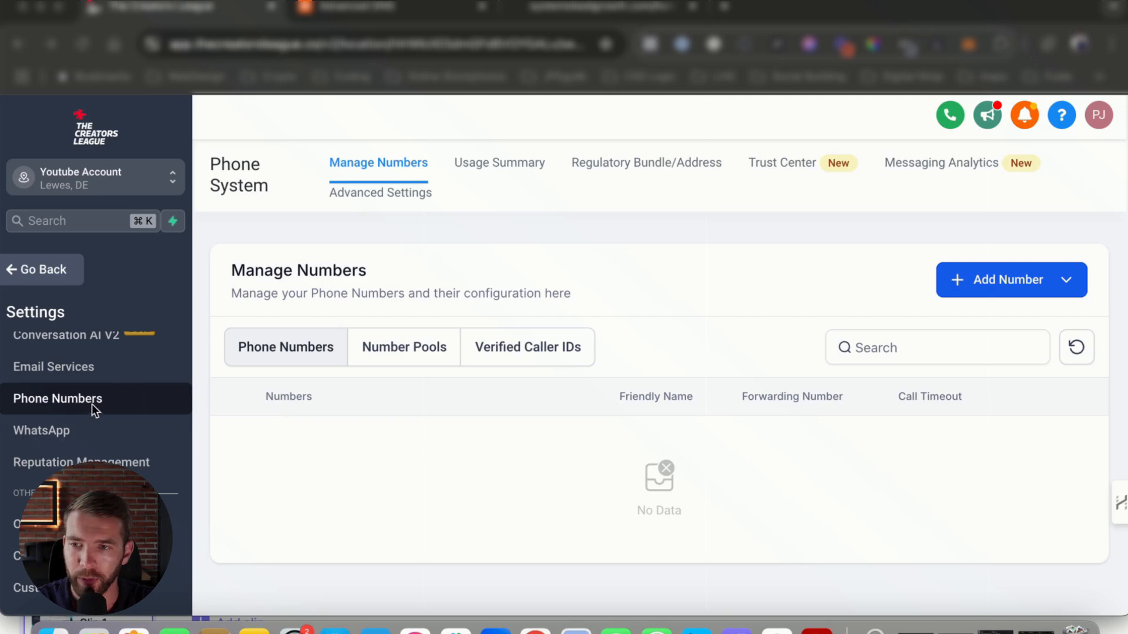
{"action": "scroll", "coordinate": [88, 387], "scroll_direction": "up", "scroll_amount": 3}
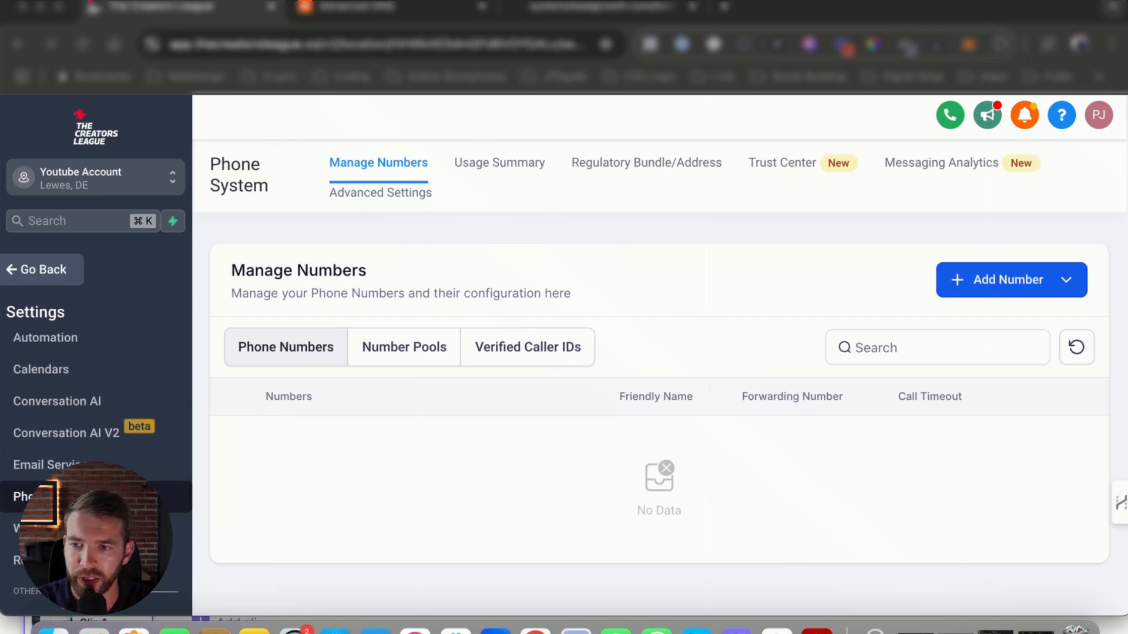
{"action": "scroll", "coordinate": [88, 400], "scroll_direction": "down", "scroll_amount": 2}
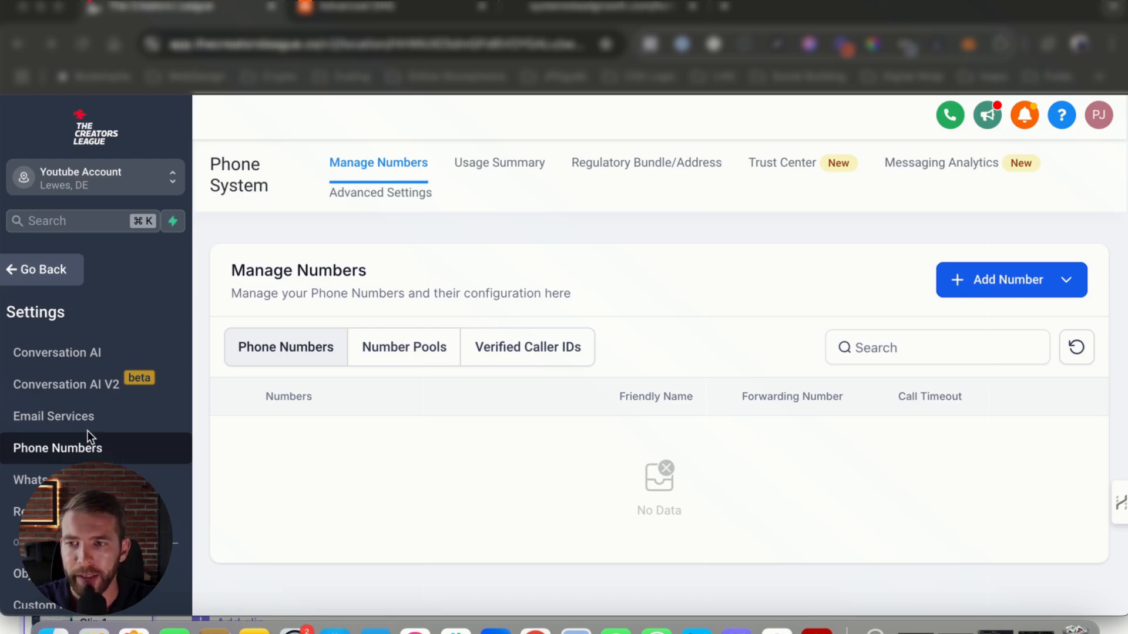
{"action": "scroll", "coordinate": [87, 431], "scroll_direction": "down", "scroll_amount": 5}
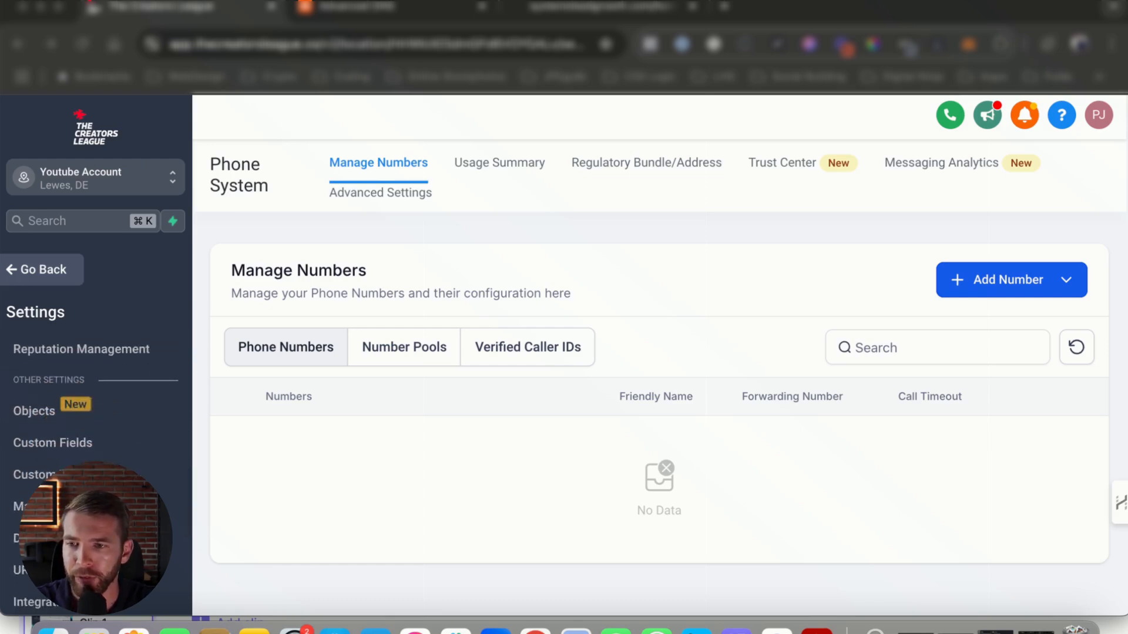
{"action": "scroll", "coordinate": [68, 353], "scroll_direction": "up", "scroll_amount": 5}
{"action": "scroll", "coordinate": [62, 379], "scroll_direction": "down", "scroll_amount": 8}
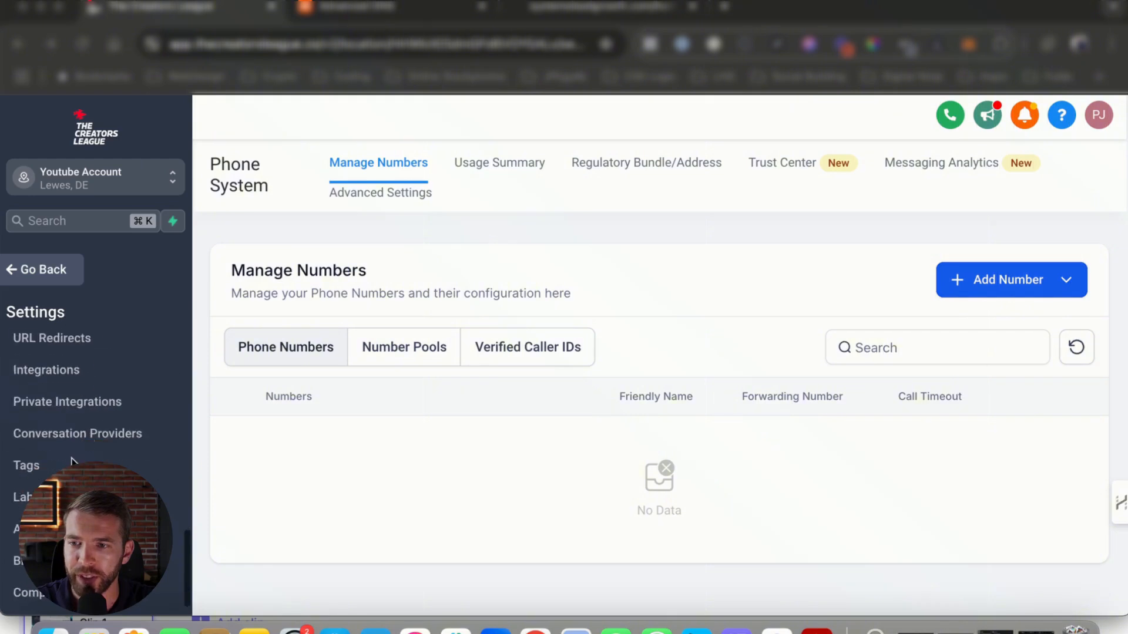
{"action": "scroll", "coordinate": [51, 434], "scroll_direction": "up", "scroll_amount": 2}
{"action": "scroll", "coordinate": [61, 420], "scroll_direction": "up", "scroll_amount": 5}
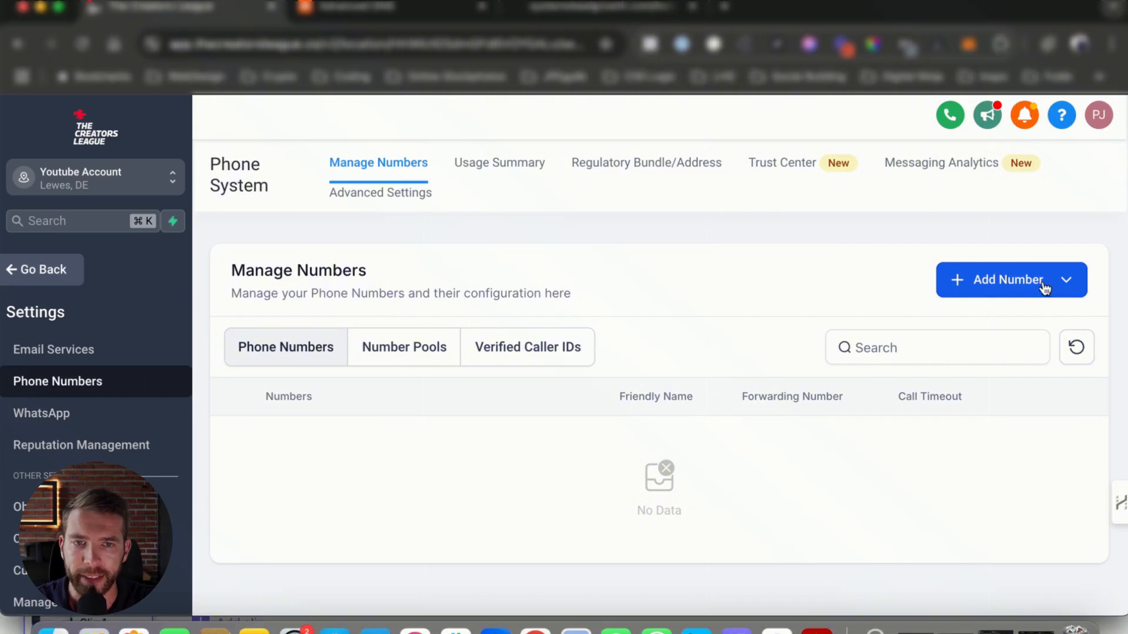
Start adding a new phone number used for SMS and calls from the phone numbers settings
{"action": "left_click", "coordinate": [1067, 282]}
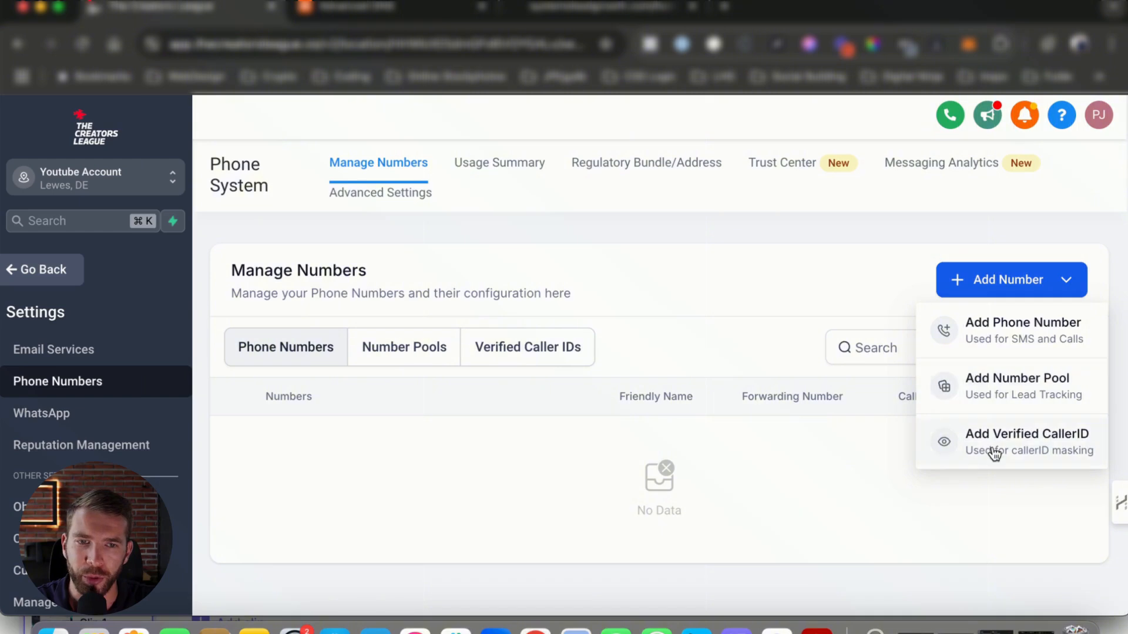
{"action": "left_click", "coordinate": [999, 334]}
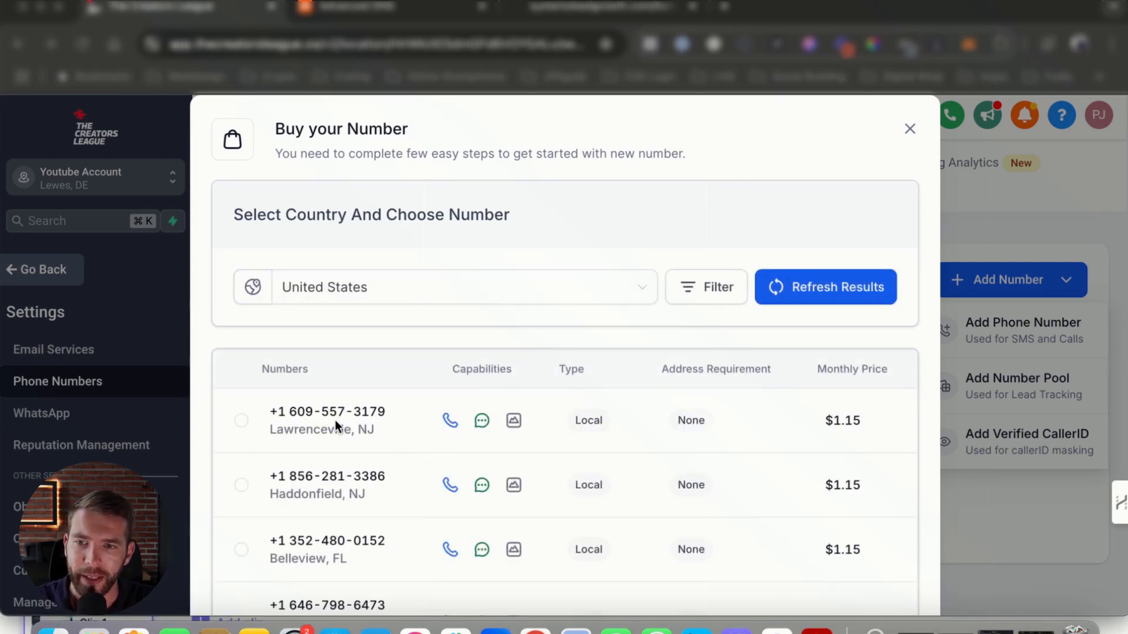
Browse the available United States numbers, their types and monthly prices
{"action": "scroll", "coordinate": [774, 425], "scroll_direction": "down", "scroll_amount": 8}
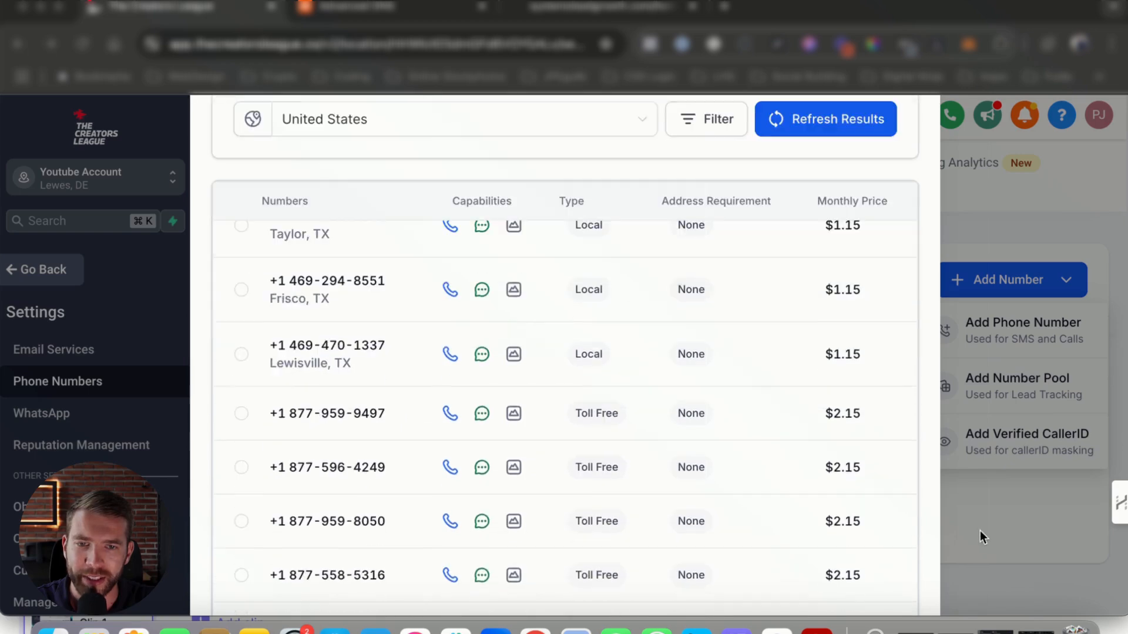
{"action": "scroll", "coordinate": [488, 432], "scroll_direction": "down", "scroll_amount": 5}
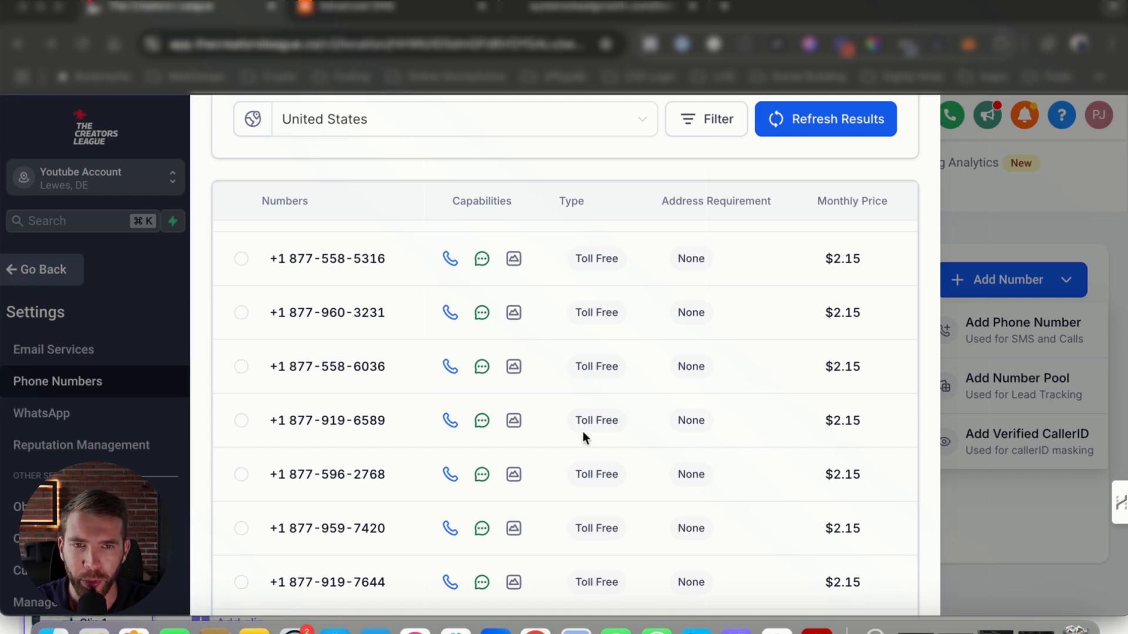
{"action": "scroll", "coordinate": [352, 431], "scroll_direction": "up", "scroll_amount": 15}
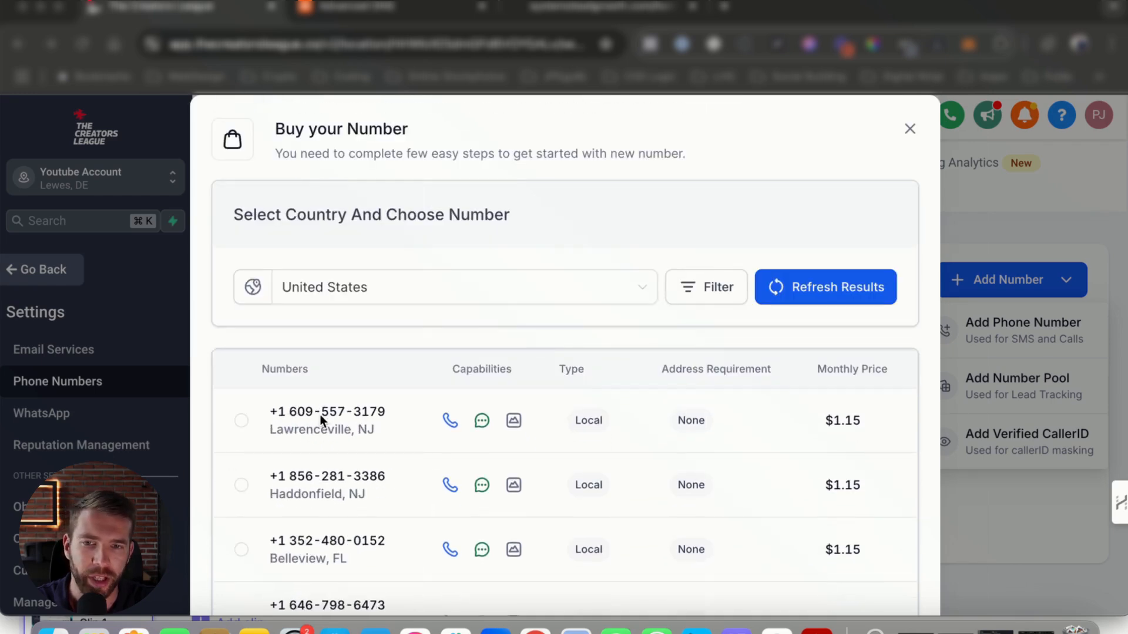
{"action": "scroll", "coordinate": [411, 488], "scroll_direction": "down", "scroll_amount": 6}
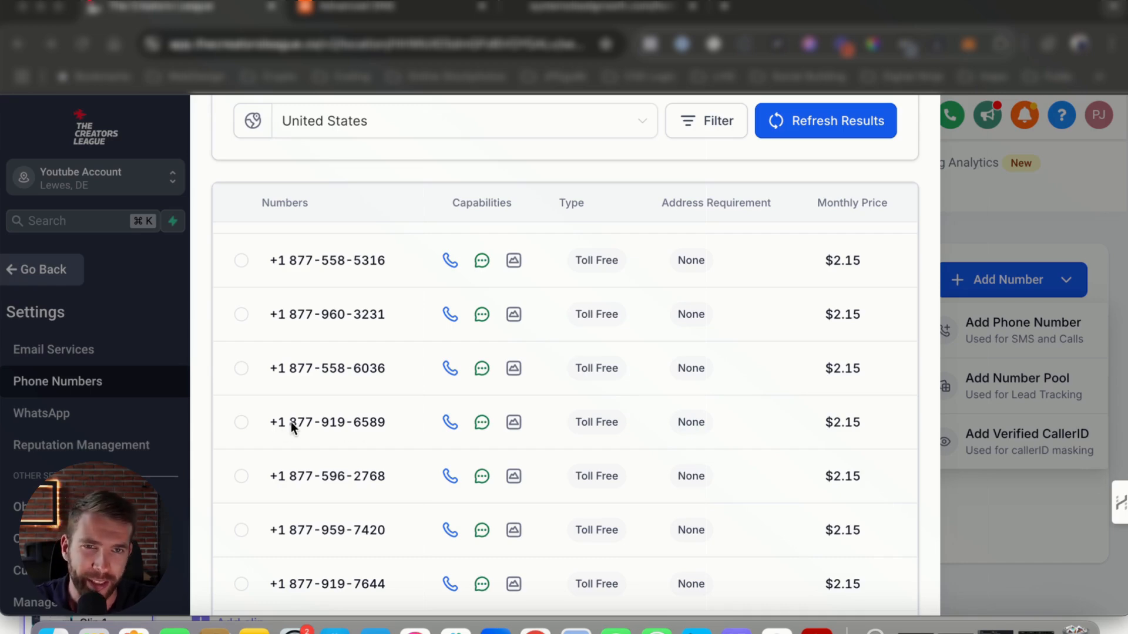
{"action": "scroll", "coordinate": [374, 453], "scroll_direction": "down", "scroll_amount": 3}
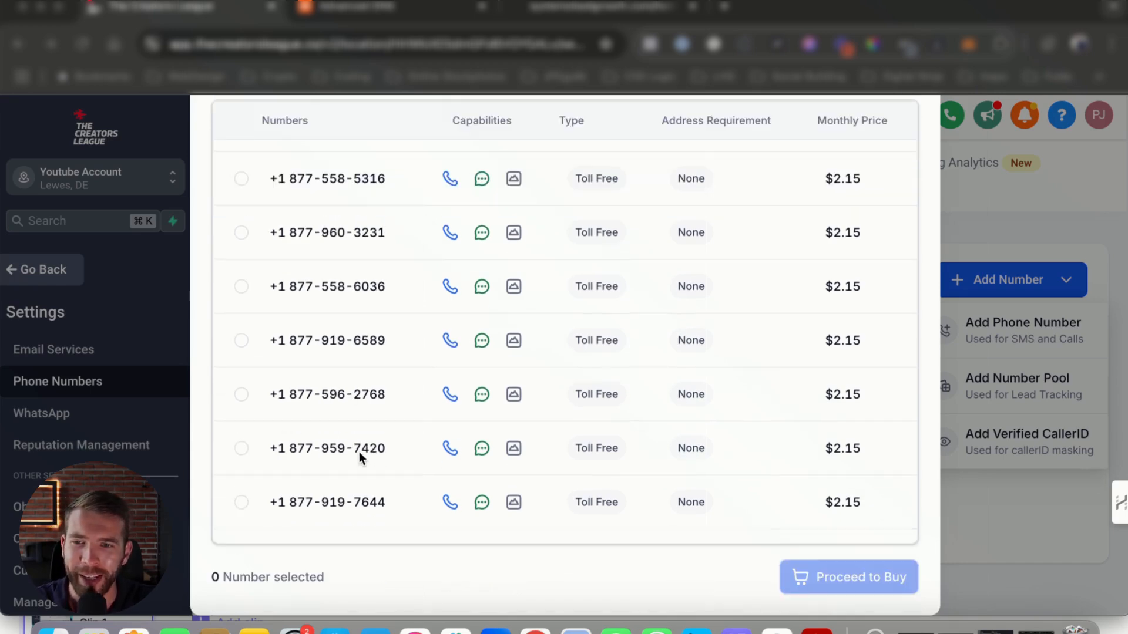
{"action": "scroll", "coordinate": [358, 452], "scroll_direction": "up", "scroll_amount": 10}
{"action": "scroll", "coordinate": [316, 451], "scroll_direction": "up", "scroll_amount": 5}
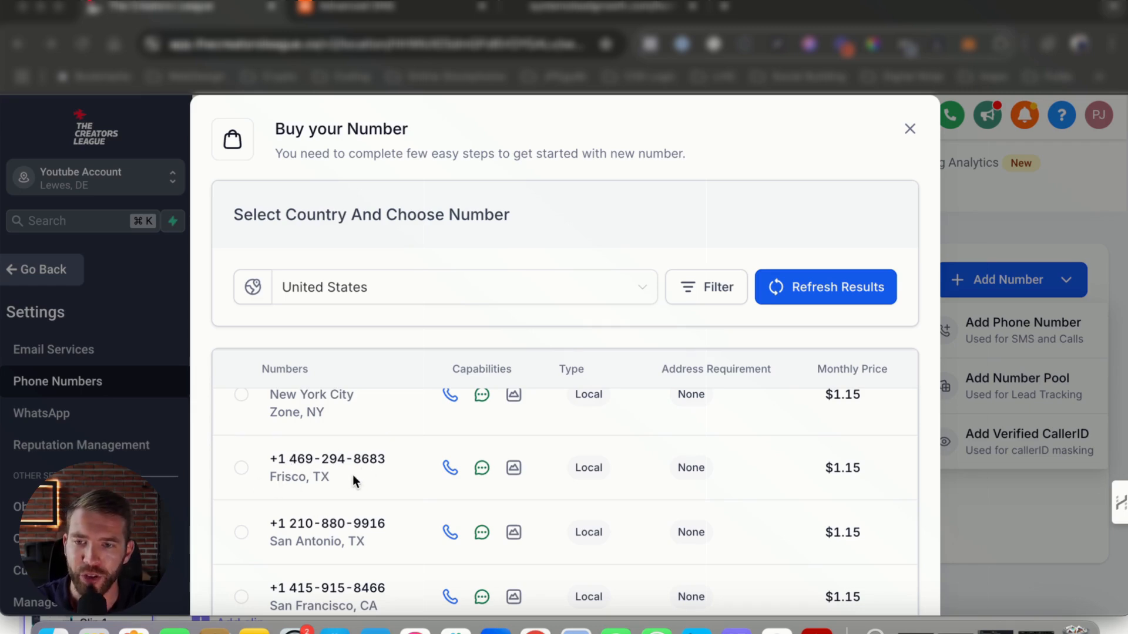
{"action": "scroll", "coordinate": [331, 501], "scroll_direction": "down", "scroll_amount": 1}
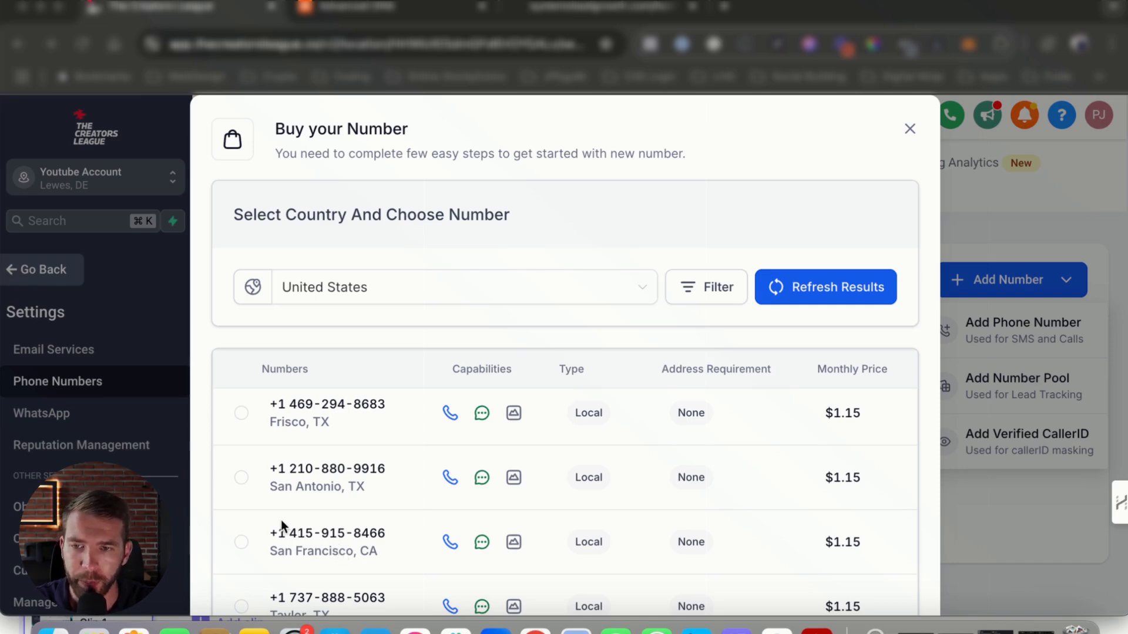
{"action": "scroll", "coordinate": [231, 531], "scroll_direction": "down", "scroll_amount": 2}
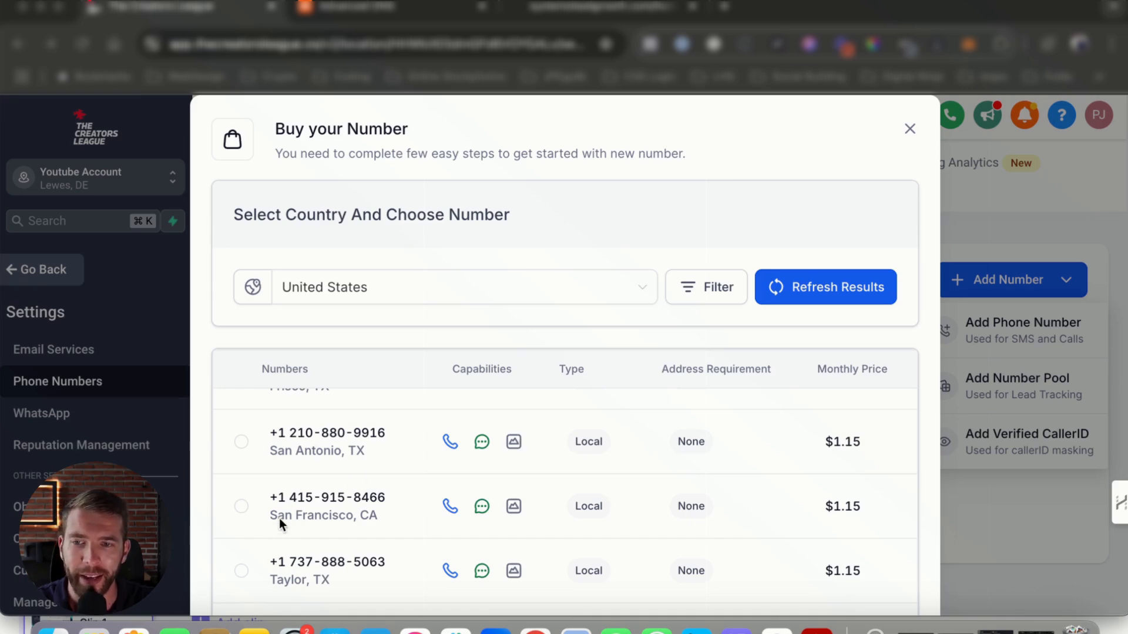
Try filtering the available numbers to those whose first part is 212 and apply the filter
{"action": "left_click", "coordinate": [733, 296]}
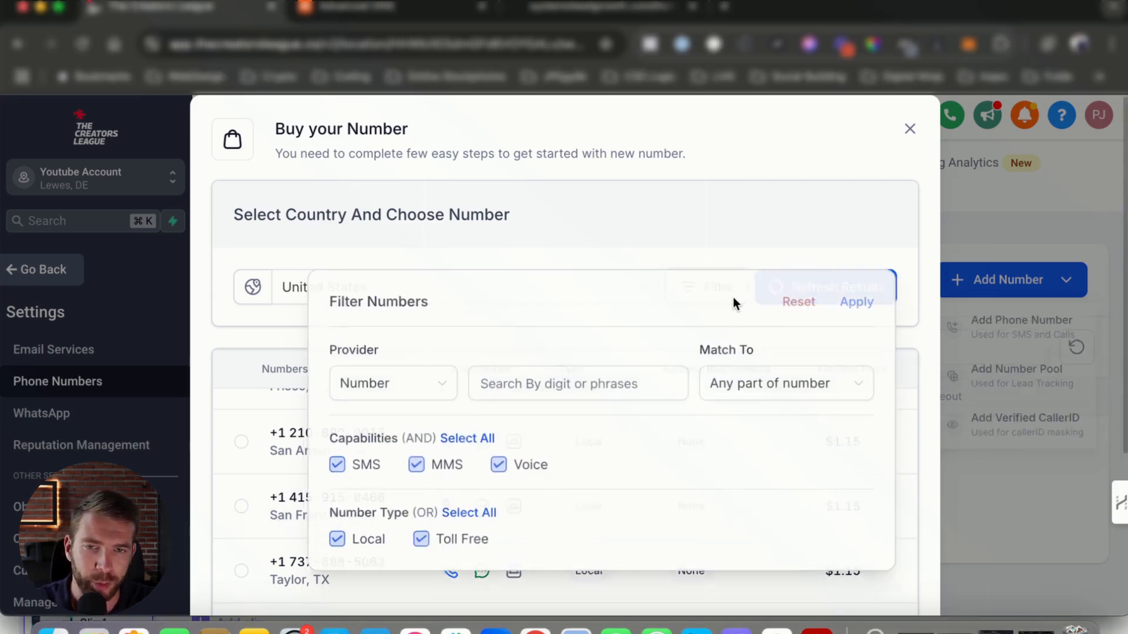
{"action": "left_click", "coordinate": [390, 385]}
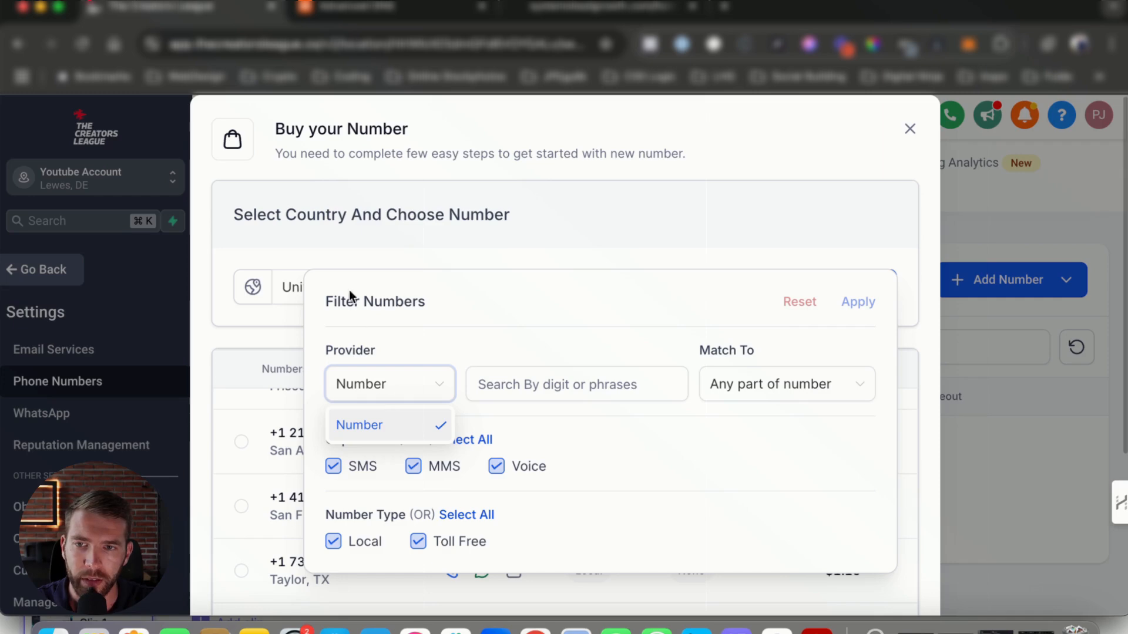
{"action": "left_click", "coordinate": [546, 392]}
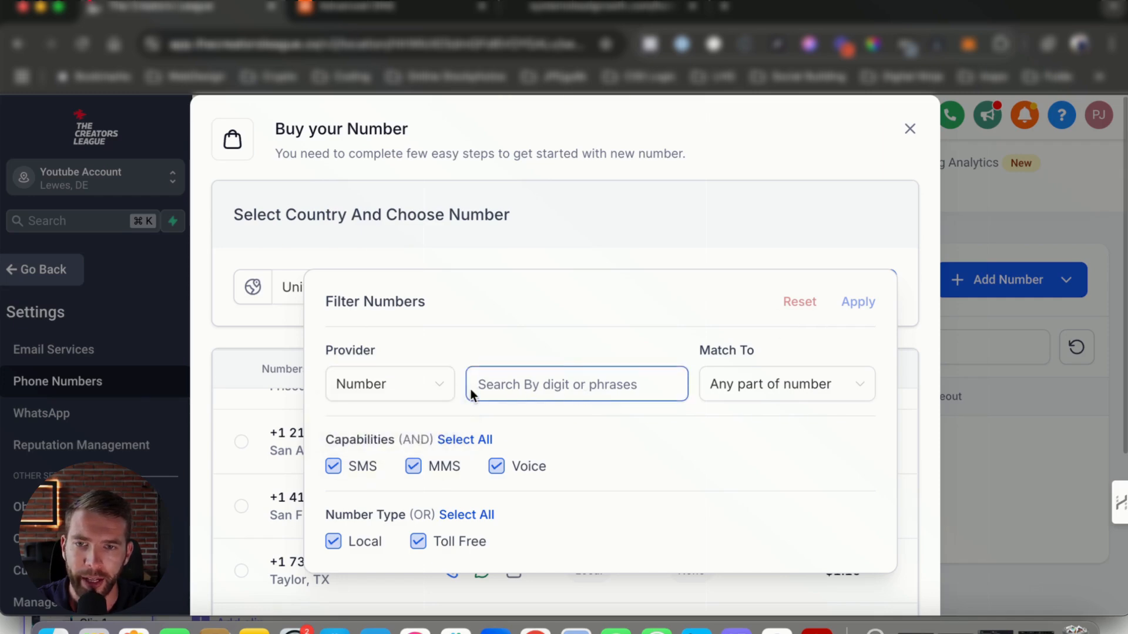
{"action": "type", "text": "212"}
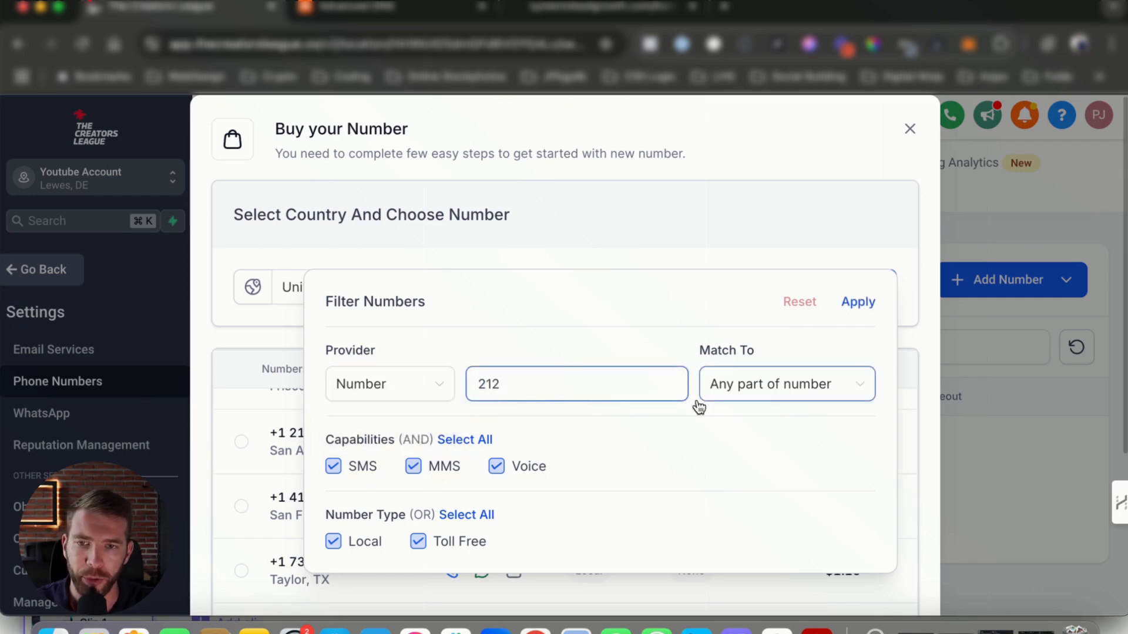
{"action": "left_click", "coordinate": [802, 399]}
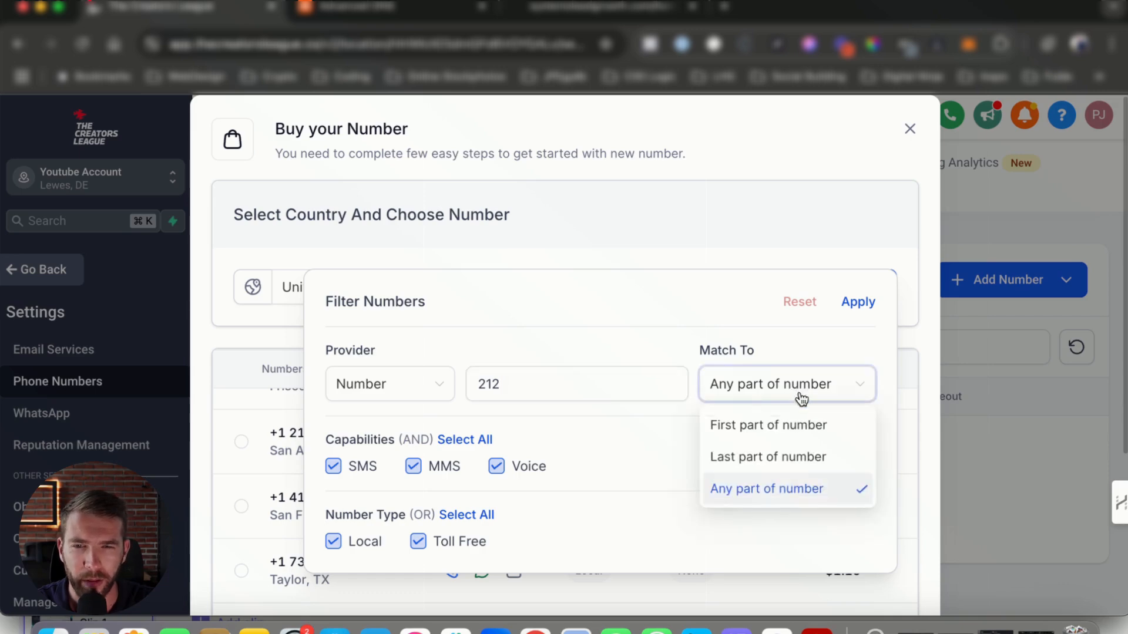
{"action": "left_click", "coordinate": [744, 427]}
{"action": "left_click", "coordinate": [857, 304]}
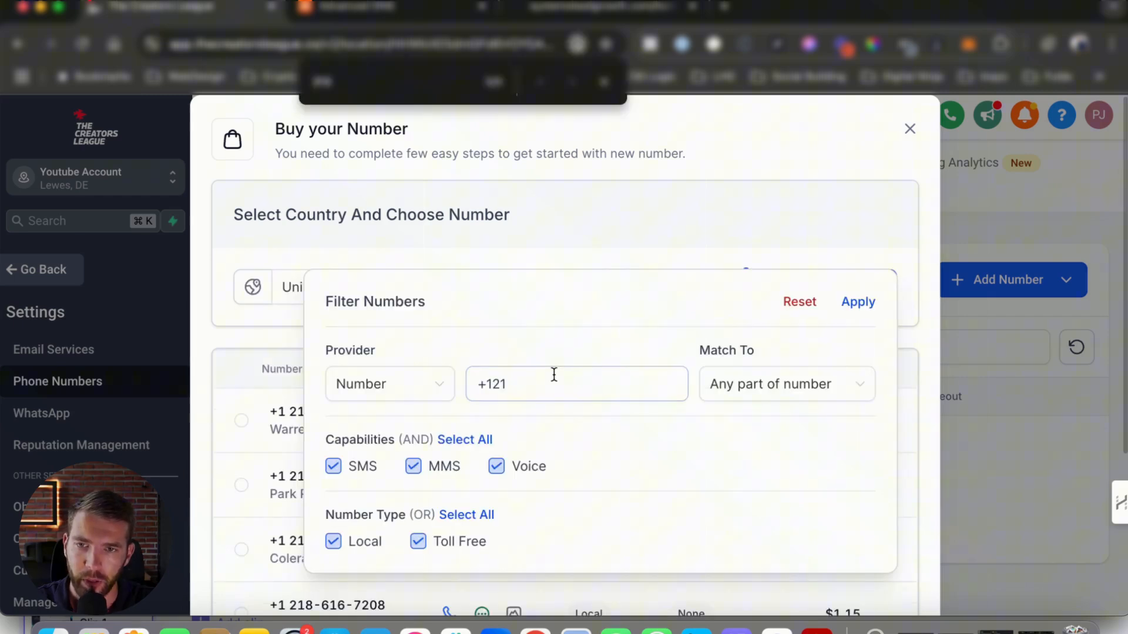
Set the number filter to 212 matching any part of the number and apply it
{"action": "left_click", "coordinate": [555, 374]}
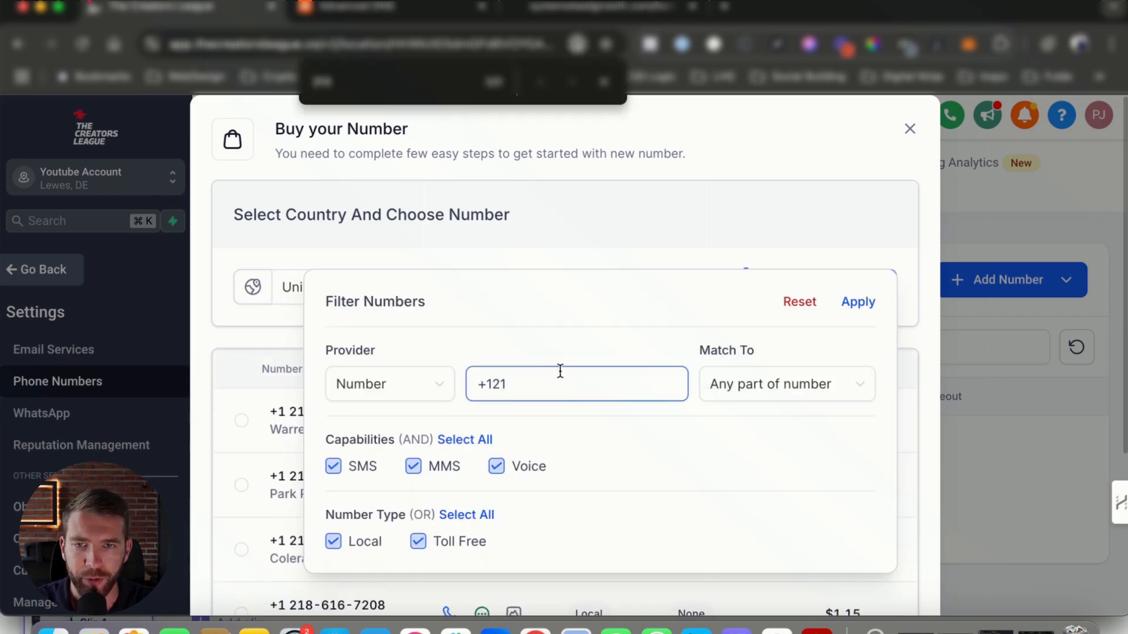
{"action": "left_click_drag", "start_coordinate": [554, 381], "coordinate": [479, 381]}
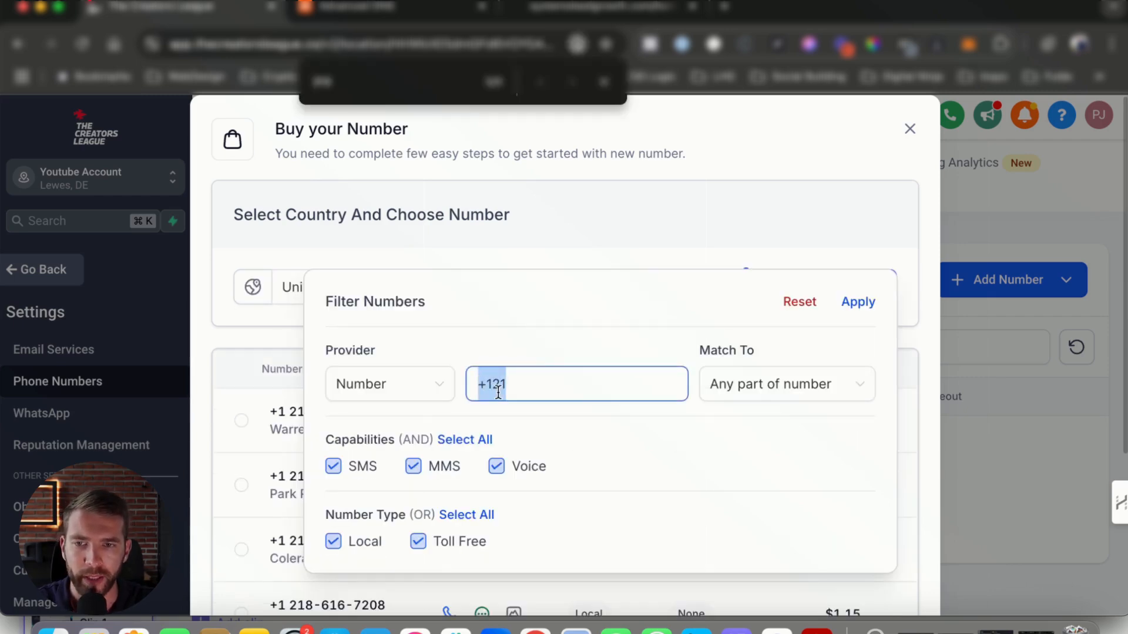
{"action": "left_click", "coordinate": [544, 383]}
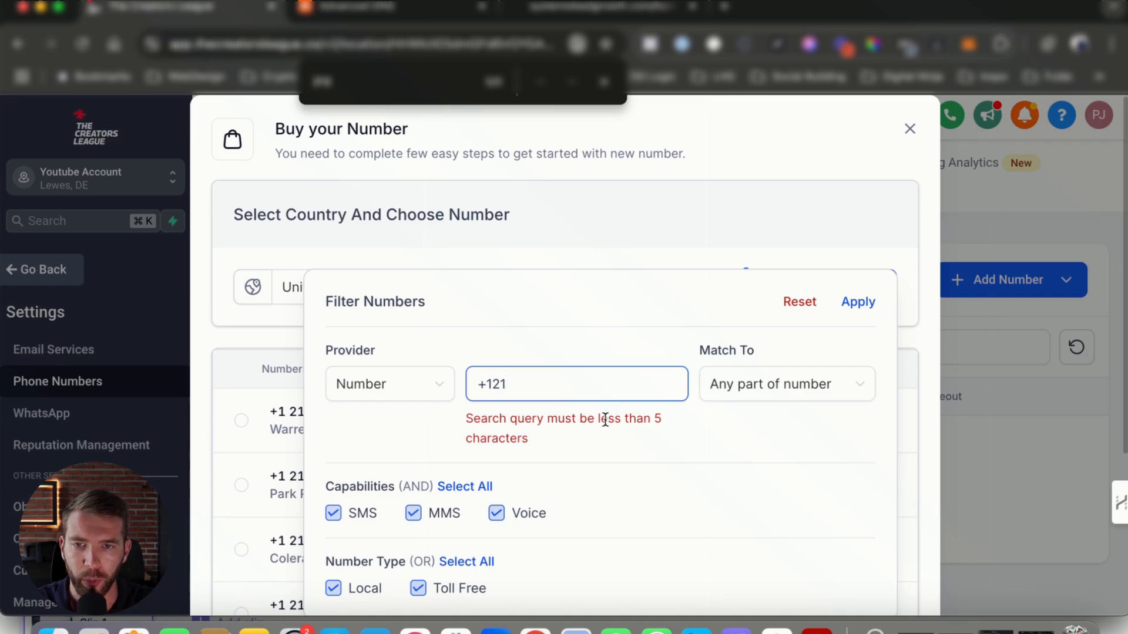
{"action": "left_click_drag", "start_coordinate": [538, 446], "coordinate": [463, 415]}
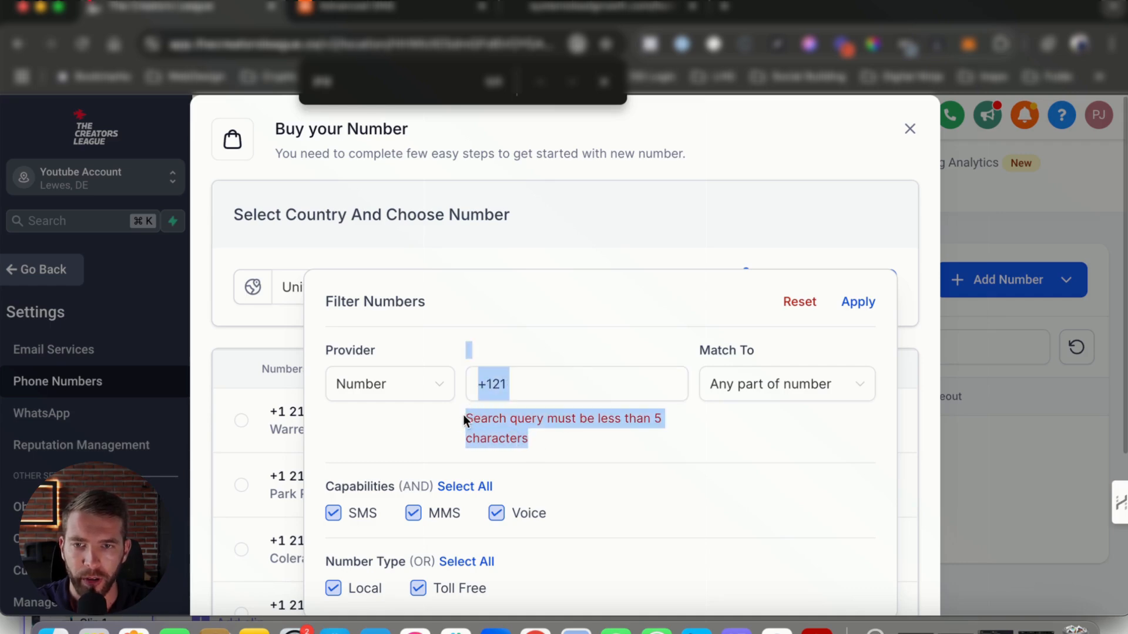
{"action": "left_click", "coordinate": [536, 393]}
{"action": "scroll", "coordinate": [535, 393], "scroll_direction": "down", "scroll_amount": 5}
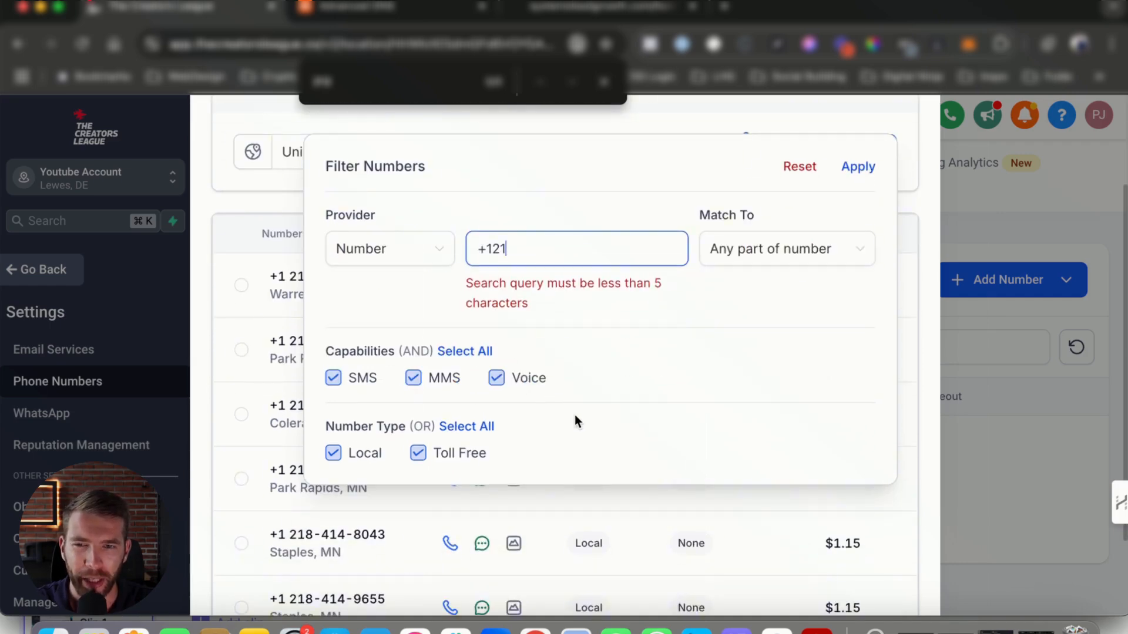
{"action": "scroll", "coordinate": [575, 415], "scroll_direction": "up", "scroll_amount": 3}
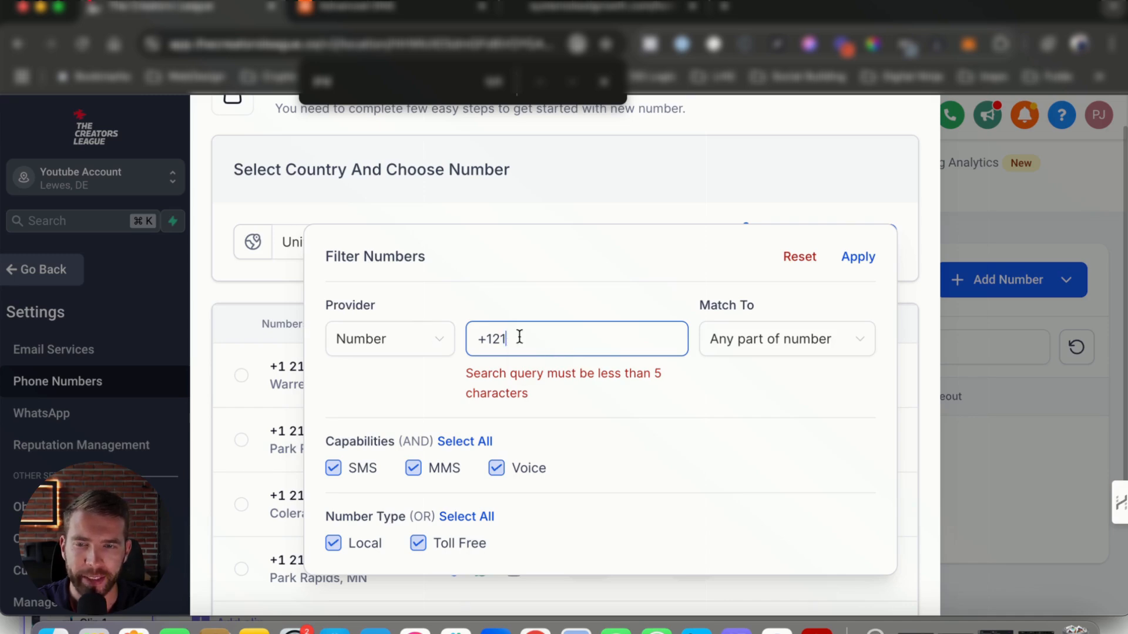
{"action": "left_click_drag", "start_coordinate": [516, 338], "coordinate": [477, 338]}
{"action": "type", "text": "212"}
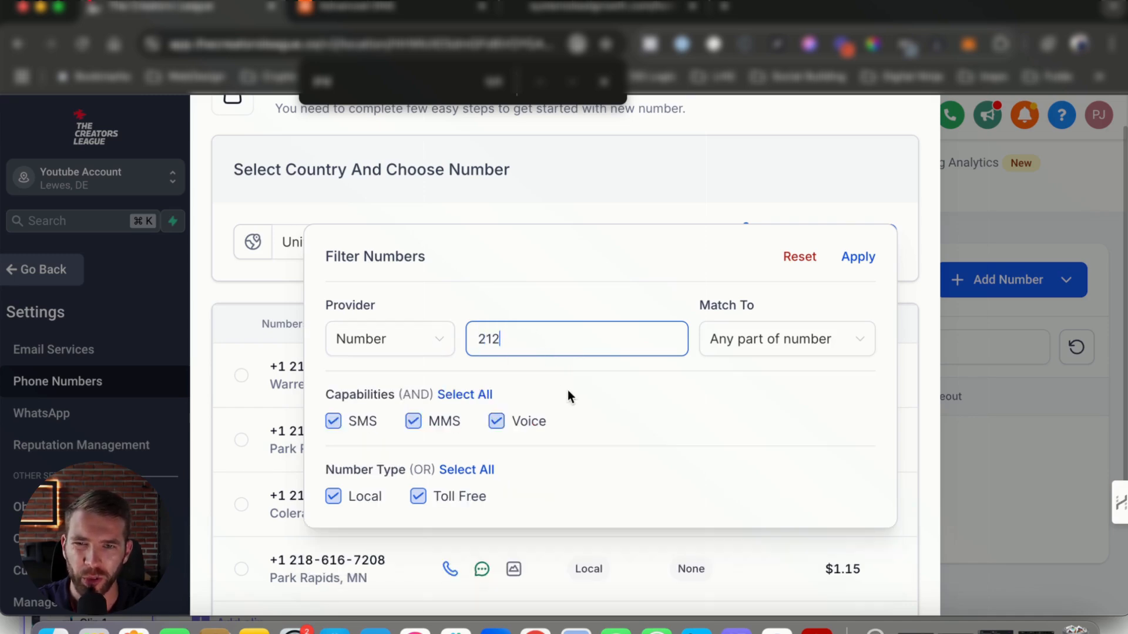
{"action": "left_click", "coordinate": [793, 339]}
{"action": "left_click", "coordinate": [752, 446]}
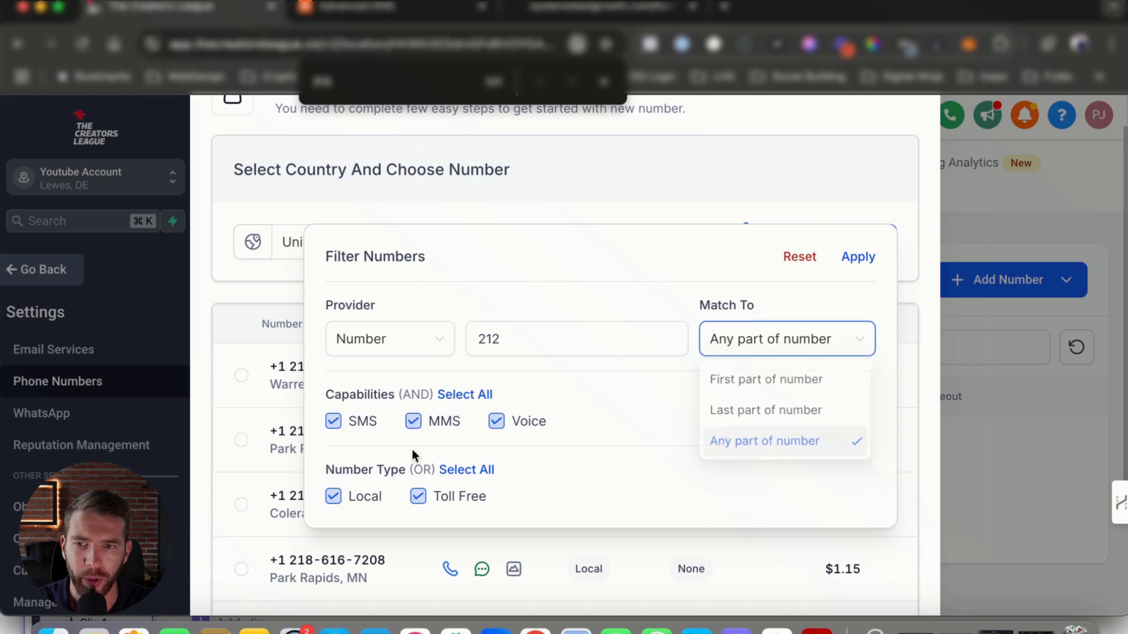
{"action": "left_click", "coordinate": [853, 261]}
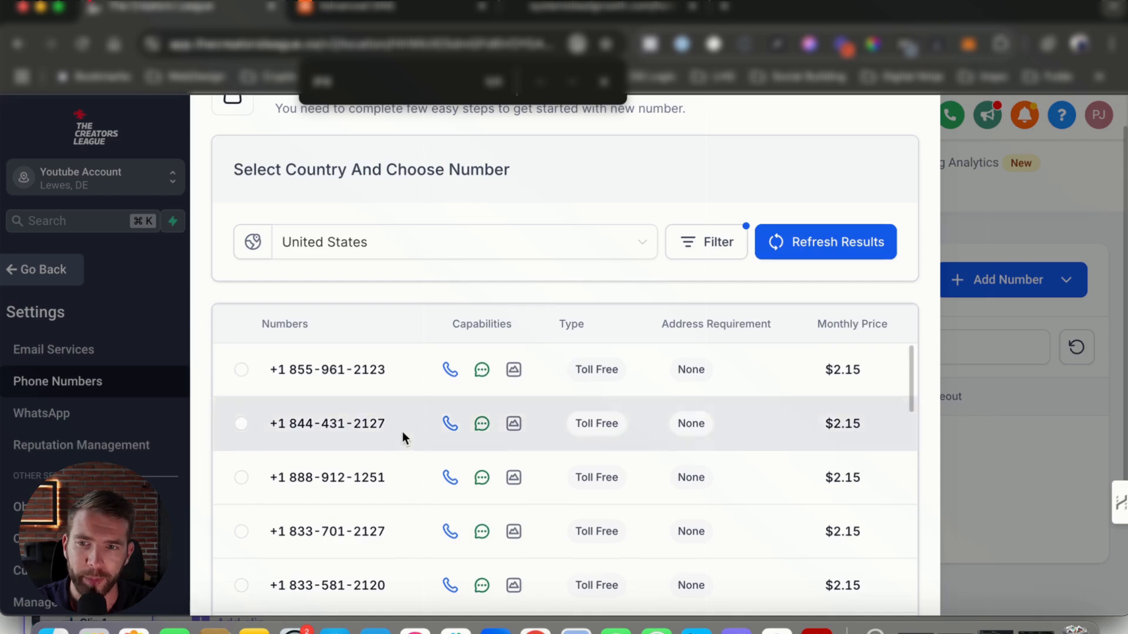
Browse the filtered list for numbers containing 212
{"action": "scroll", "coordinate": [403, 435], "scroll_direction": "down", "scroll_amount": 10}
{"action": "scroll", "coordinate": [405, 438], "scroll_direction": "down", "scroll_amount": 15}
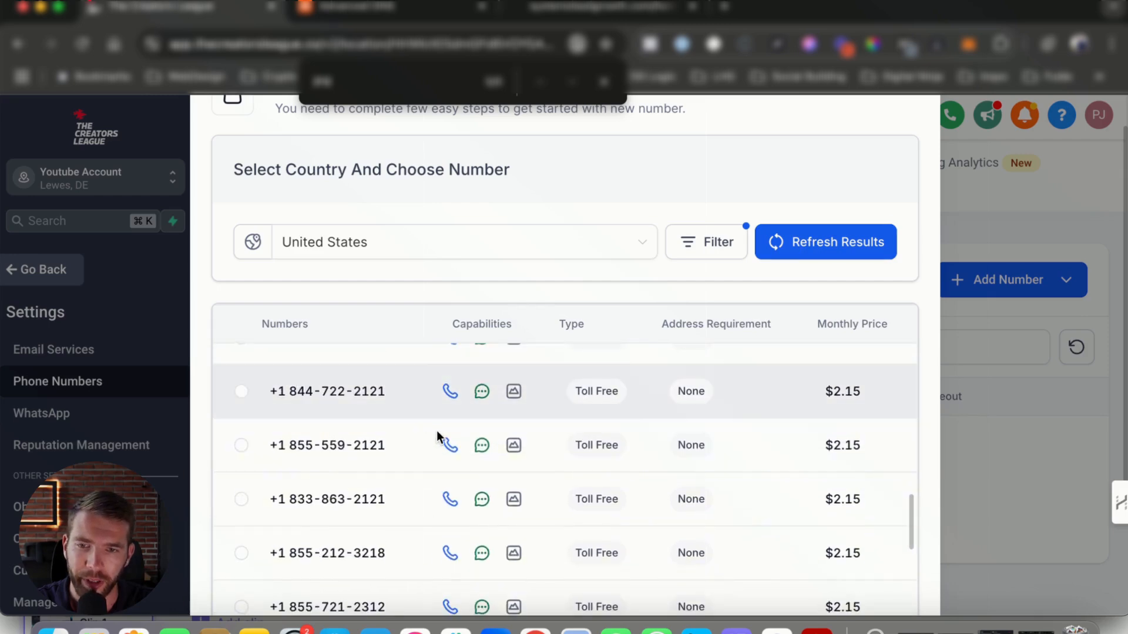
{"action": "scroll", "coordinate": [575, 527], "scroll_direction": "down", "scroll_amount": 10}
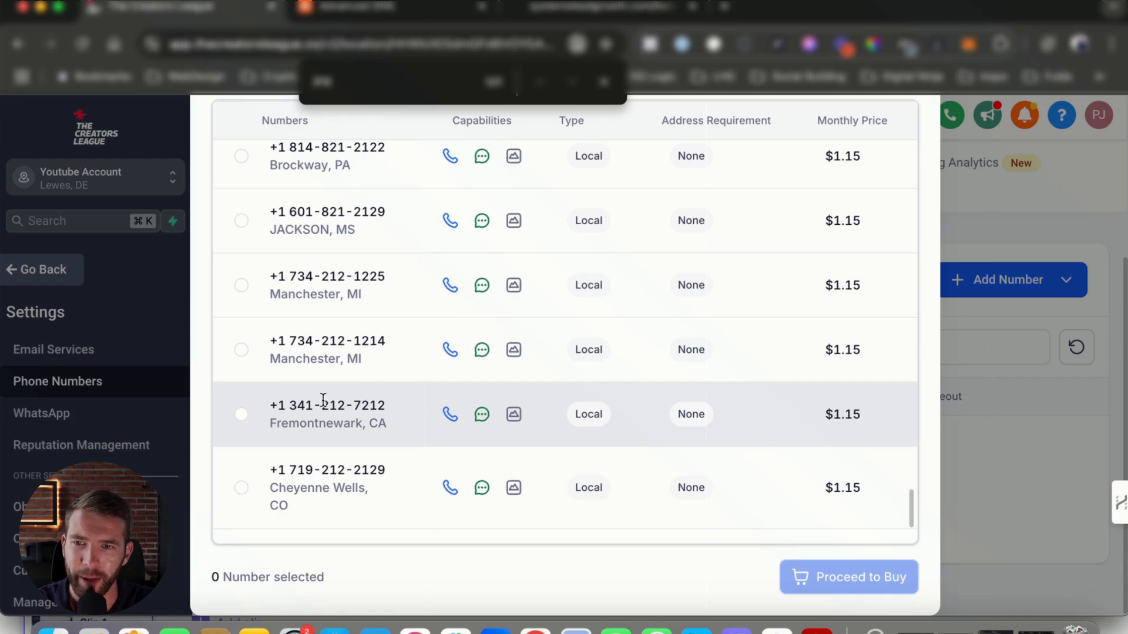
{"action": "left_click_drag", "start_coordinate": [321, 404], "coordinate": [348, 405]}
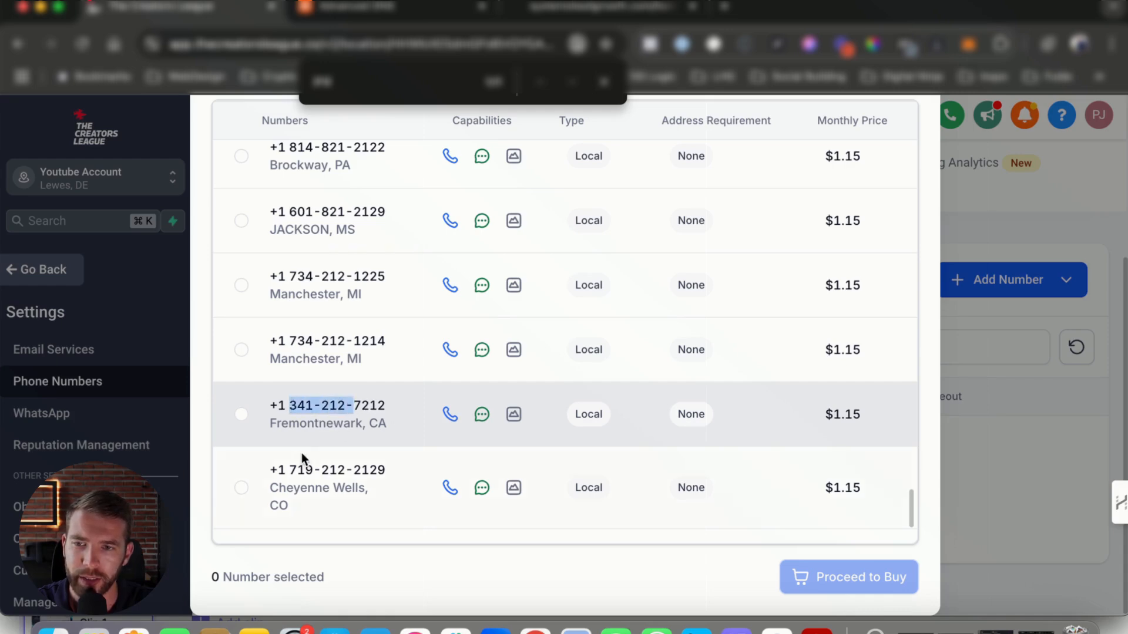
{"action": "left_click", "coordinate": [291, 468]}
{"action": "scroll", "coordinate": [422, 477], "scroll_direction": "up", "scroll_amount": 1}
{"action": "scroll", "coordinate": [429, 470], "scroll_direction": "up", "scroll_amount": 8}
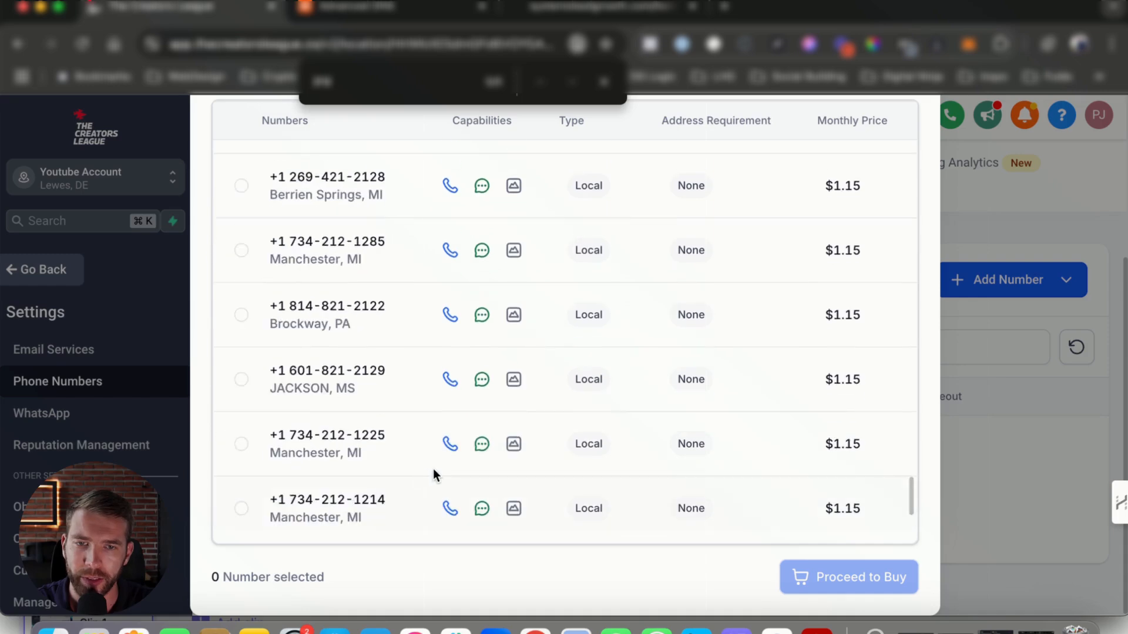
{"action": "scroll", "coordinate": [587, 437], "scroll_direction": "up", "scroll_amount": 10}
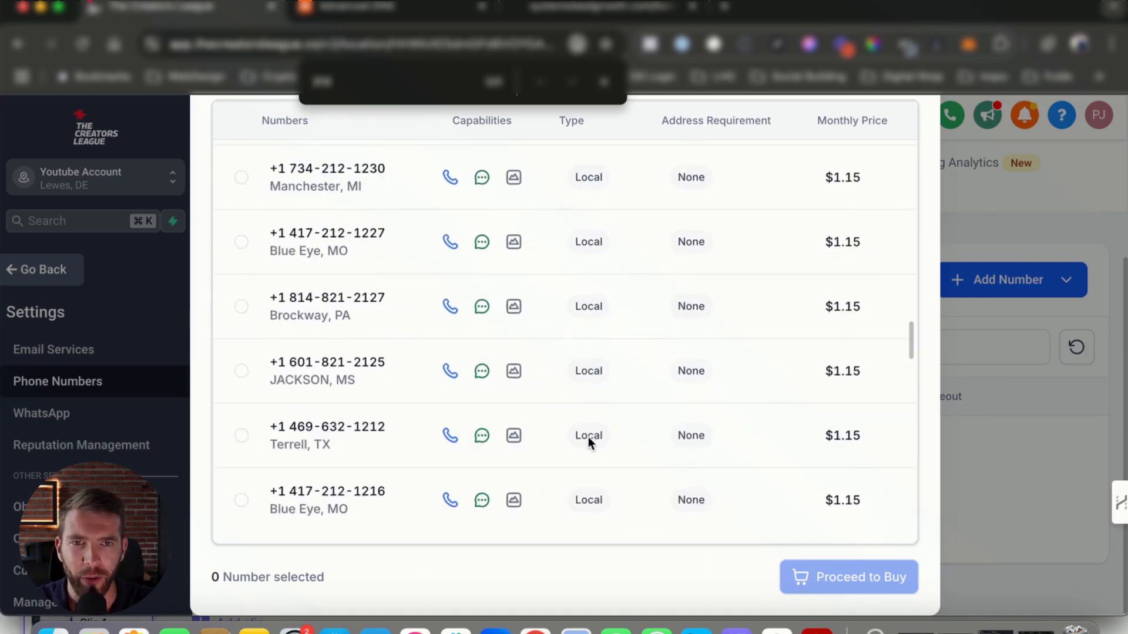
Open the number filter settings and dismiss them
{"action": "scroll", "coordinate": [873, 188], "scroll_direction": "up", "scroll_amount": 10}
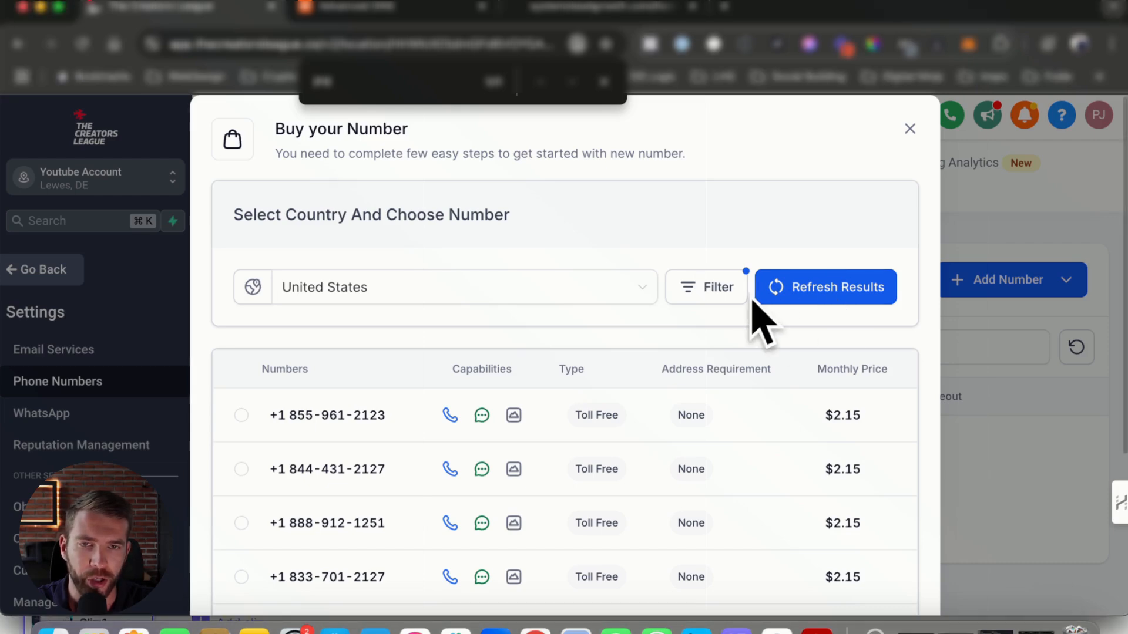
{"action": "left_click", "coordinate": [707, 289]}
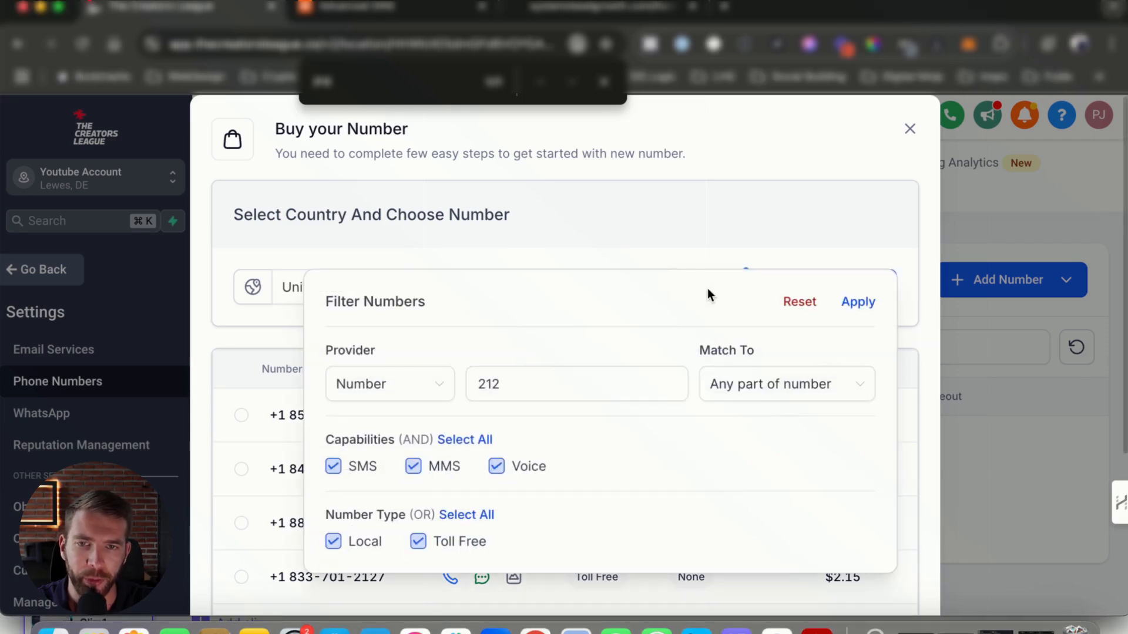
{"action": "left_click", "coordinate": [812, 253]}
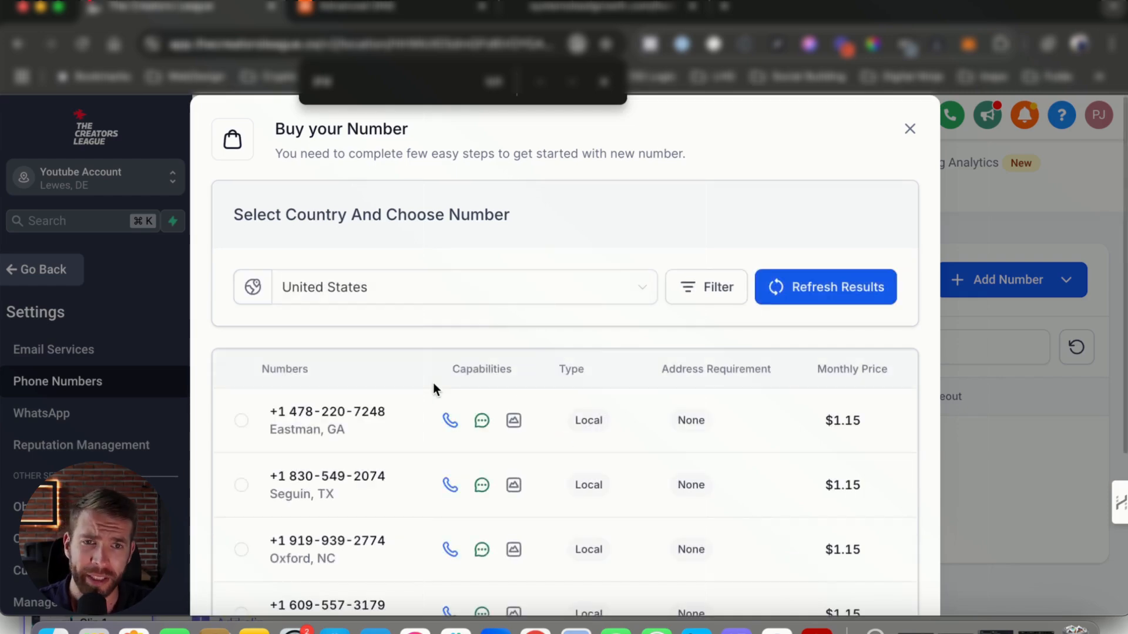
Browse the available numbers and select the local Austin, TX number
{"action": "scroll", "coordinate": [312, 424], "scroll_direction": "down", "scroll_amount": 1}
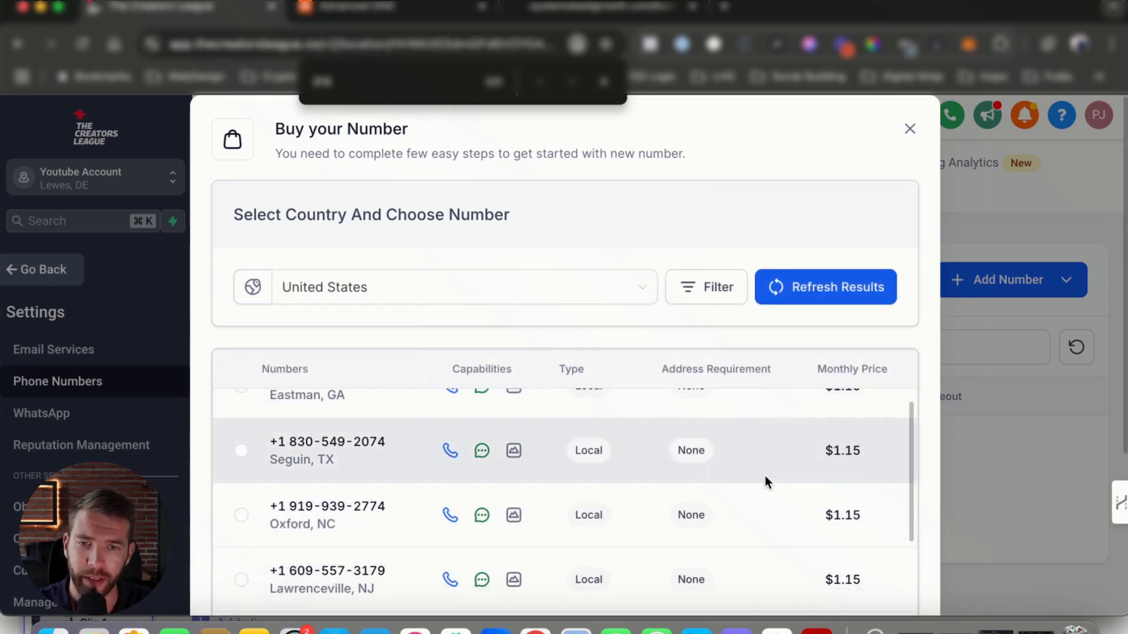
{"action": "scroll", "coordinate": [273, 489], "scroll_direction": "down", "scroll_amount": 2}
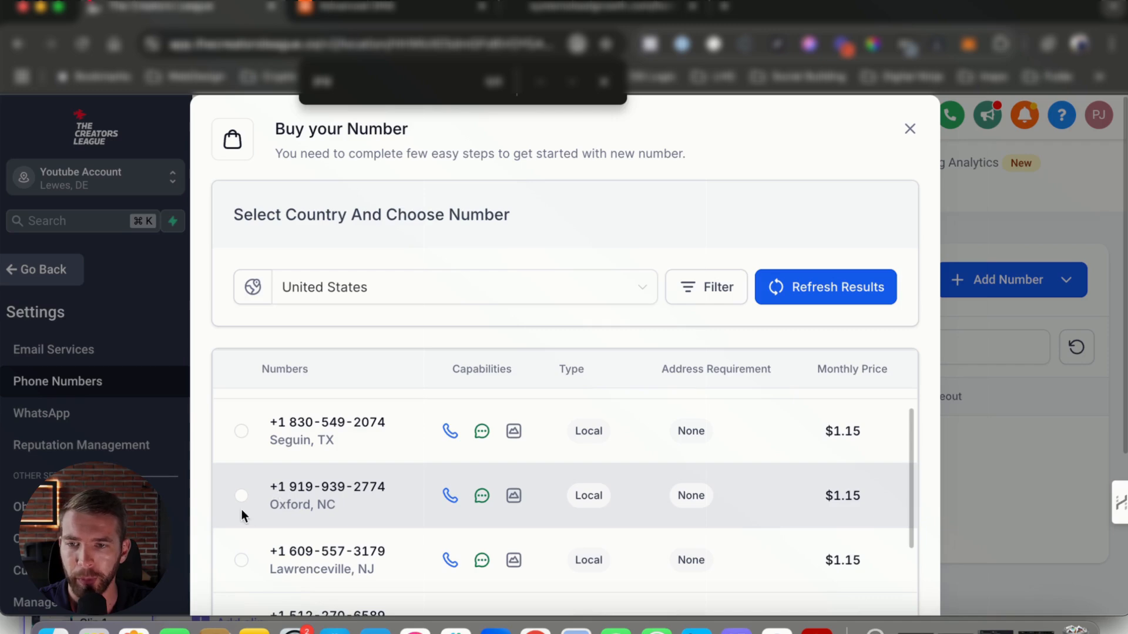
{"action": "scroll", "coordinate": [370, 517], "scroll_direction": "down", "scroll_amount": 3}
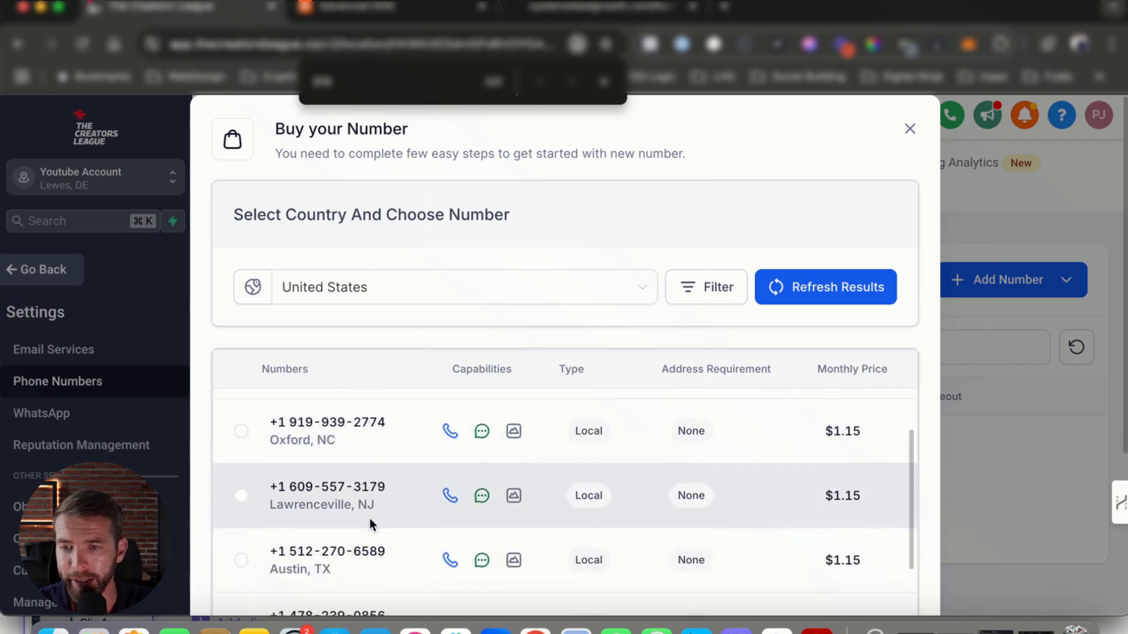
{"action": "scroll", "coordinate": [370, 513], "scroll_direction": "down", "scroll_amount": 1}
{"action": "scroll", "coordinate": [290, 509], "scroll_direction": "up", "scroll_amount": 2}
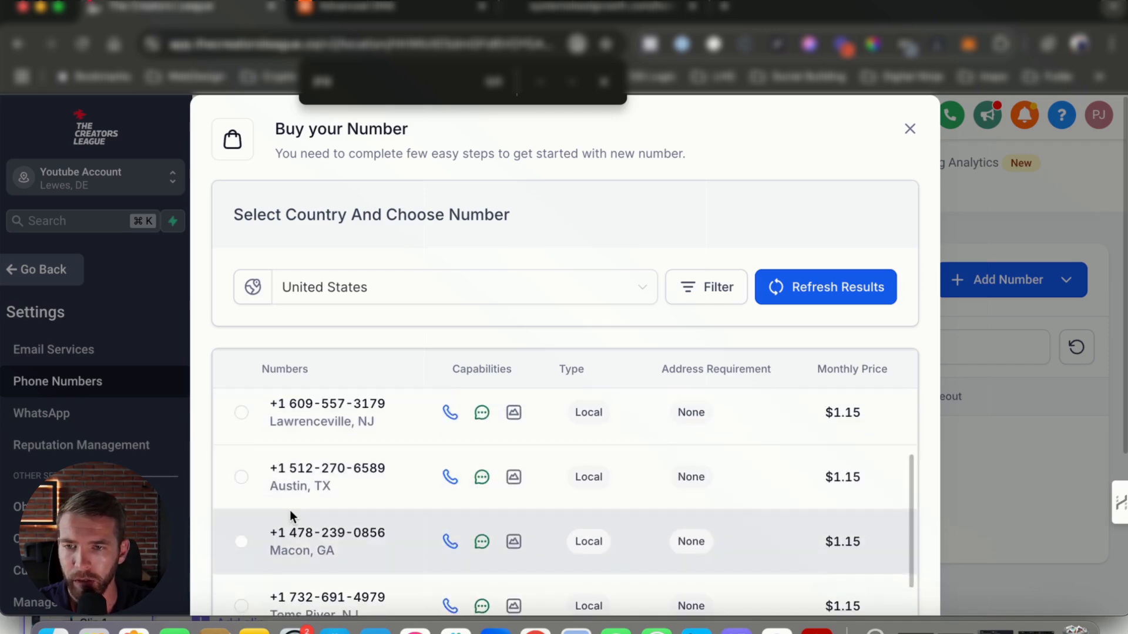
{"action": "left_click", "coordinate": [240, 514]}
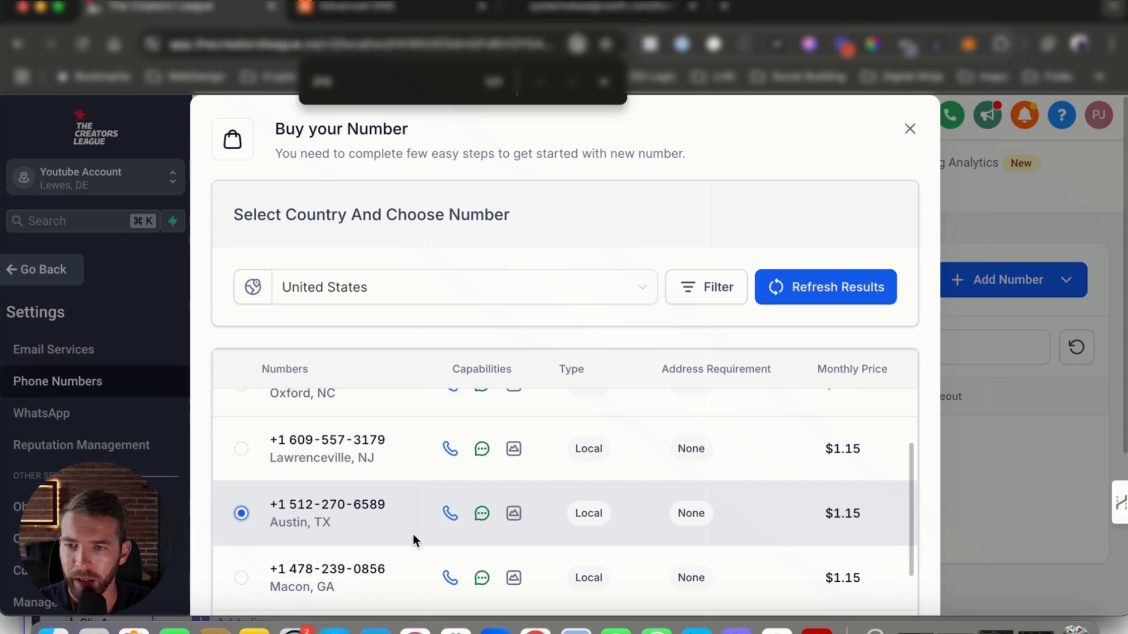
Proceed to buy the selected number
{"action": "scroll", "coordinate": [446, 517], "scroll_direction": "down", "scroll_amount": 2}
{"action": "scroll", "coordinate": [707, 479], "scroll_direction": "down", "scroll_amount": 10}
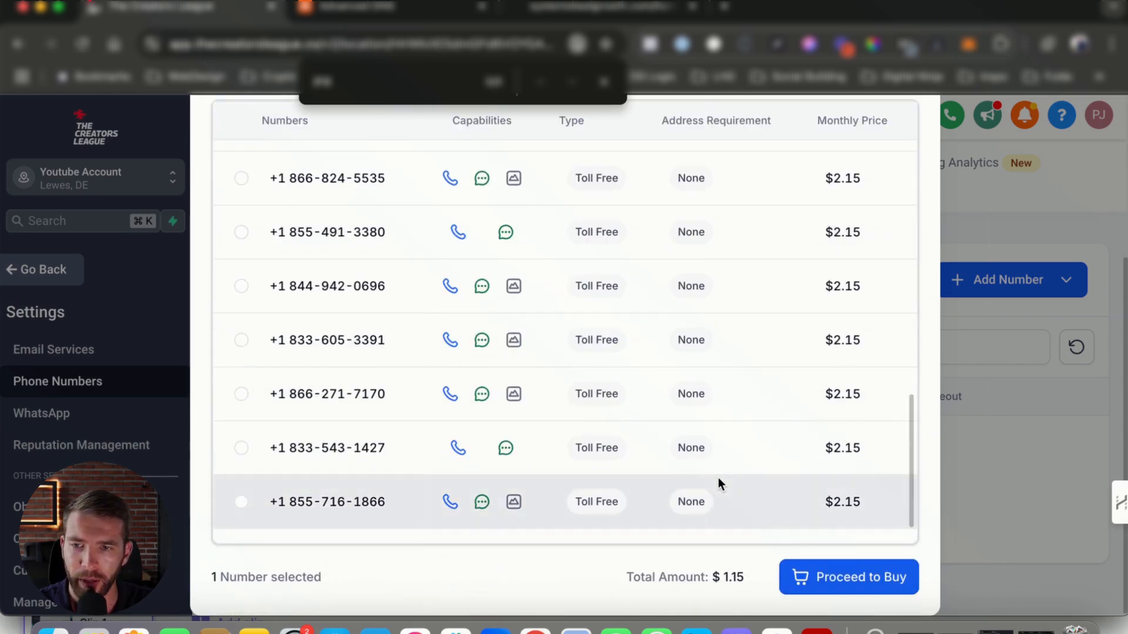
{"action": "left_click", "coordinate": [858, 581]}
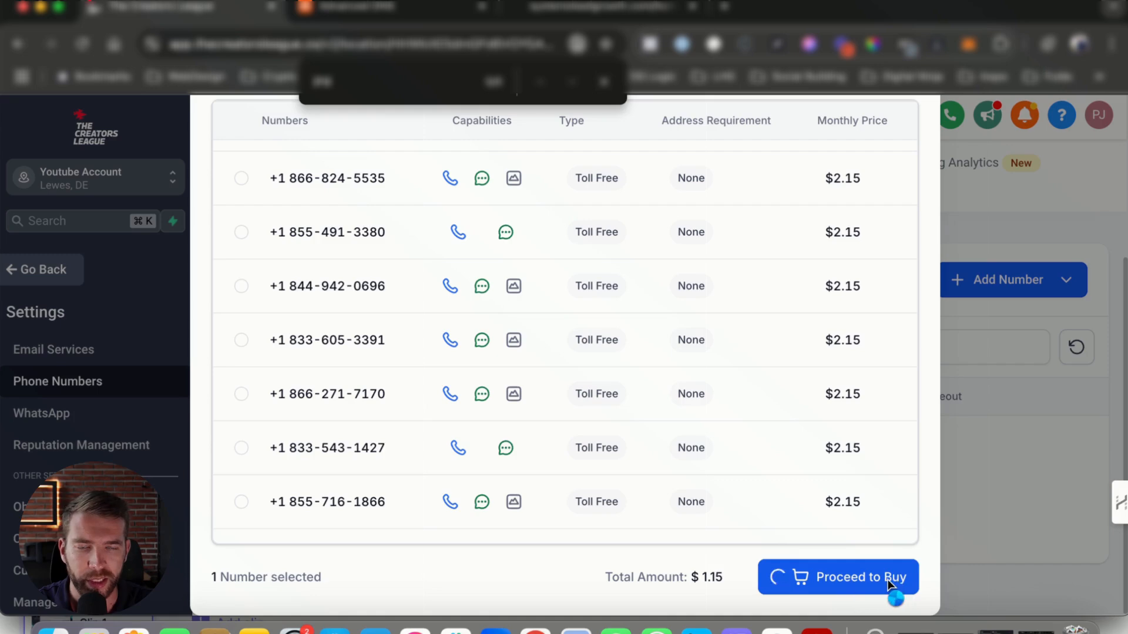
{"action": "left_click", "coordinate": [603, 82]}
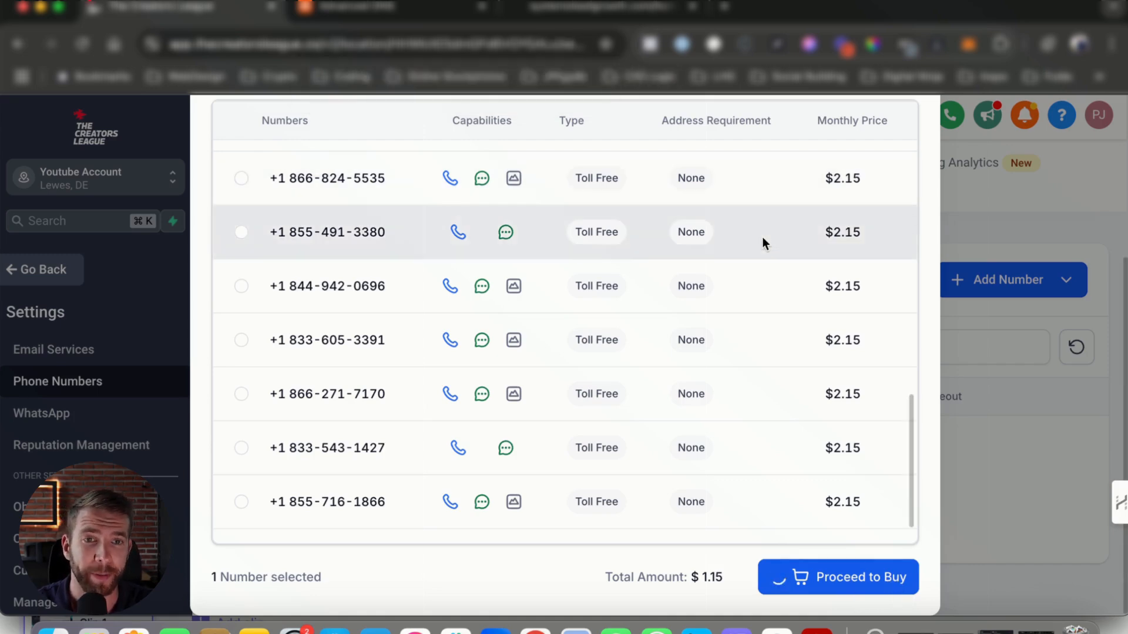
{"action": "scroll", "coordinate": [789, 218], "scroll_direction": "up", "scroll_amount": 10}
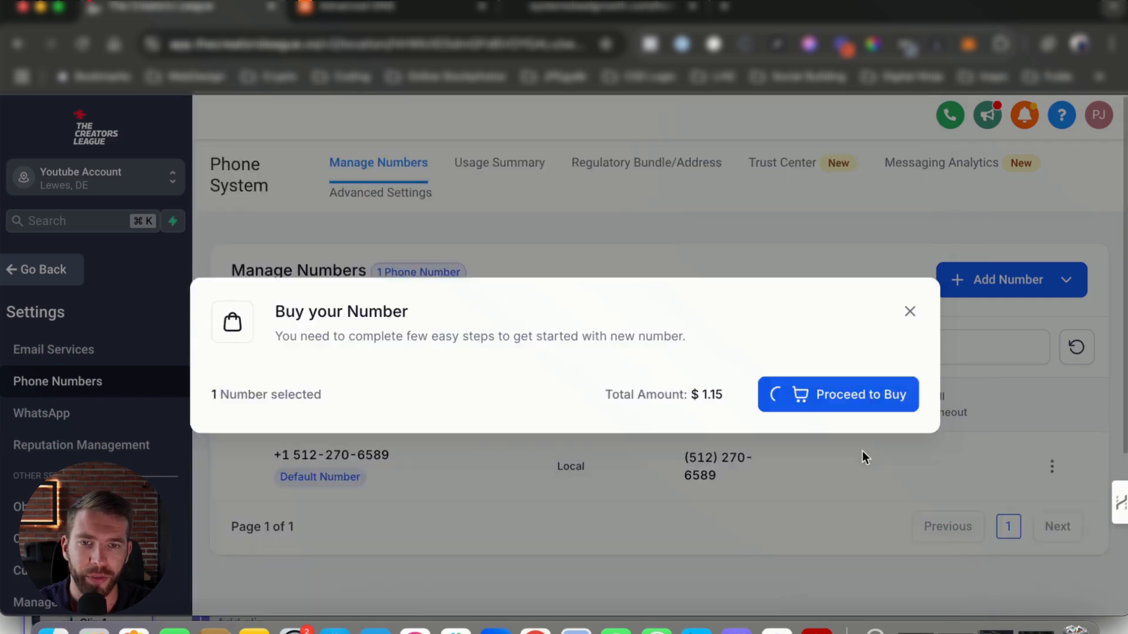
Open the purchased number's configuration and close it
{"action": "scroll", "coordinate": [444, 447], "scroll_direction": "down", "scroll_amount": 3}
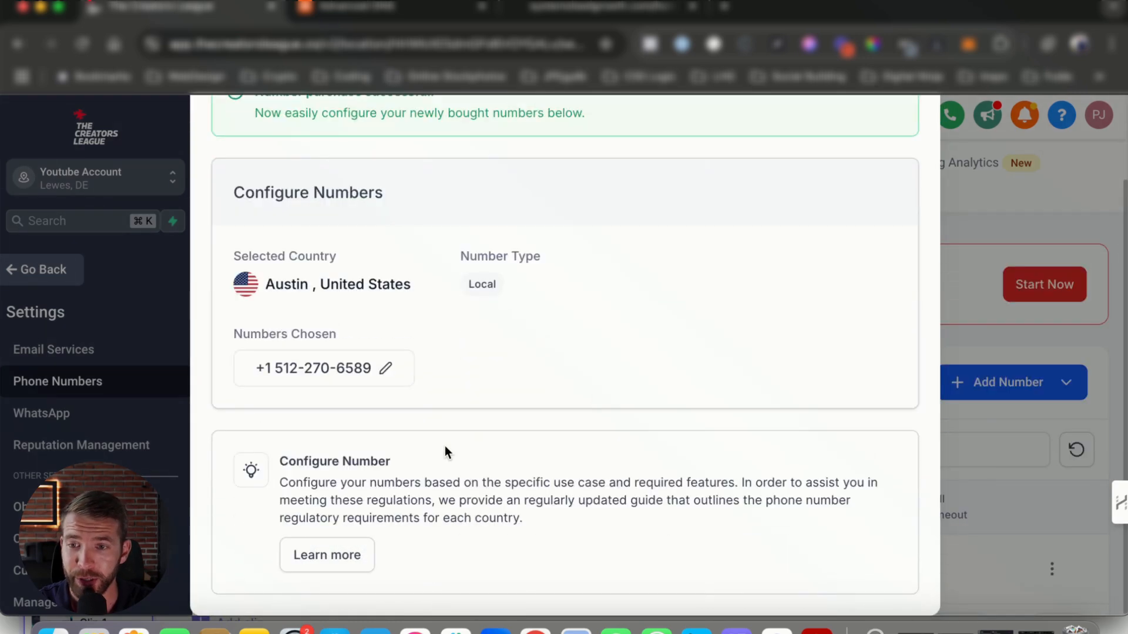
{"action": "scroll", "coordinate": [446, 451], "scroll_direction": "up", "scroll_amount": 3}
{"action": "scroll", "coordinate": [720, 451], "scroll_direction": "down", "scroll_amount": 3}
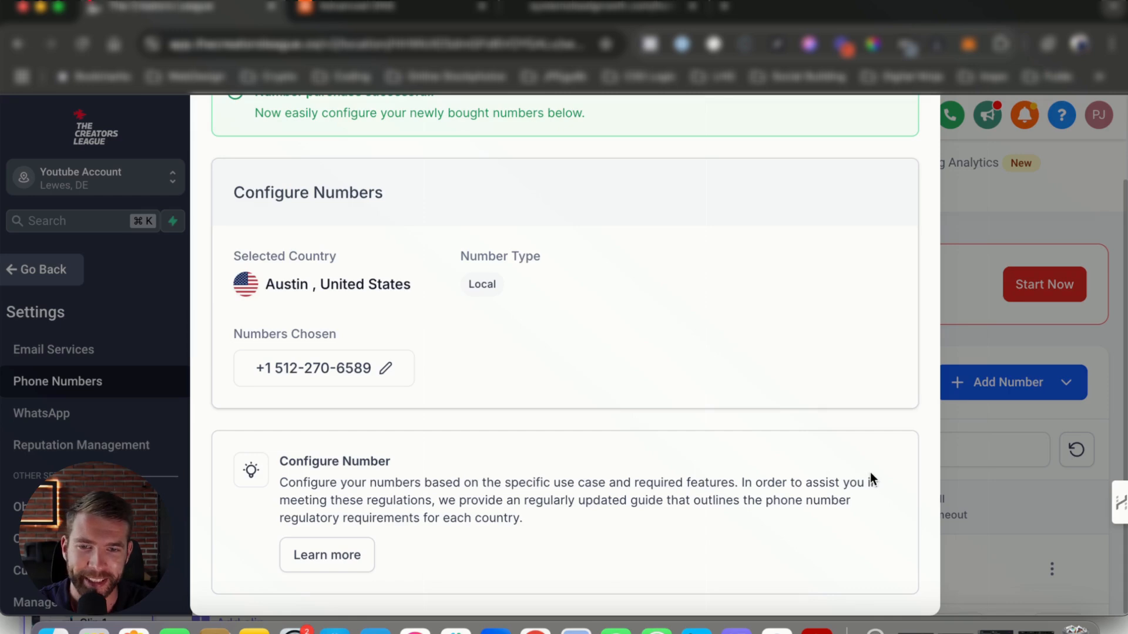
{"action": "scroll", "coordinate": [864, 479], "scroll_direction": "up", "scroll_amount": 3}
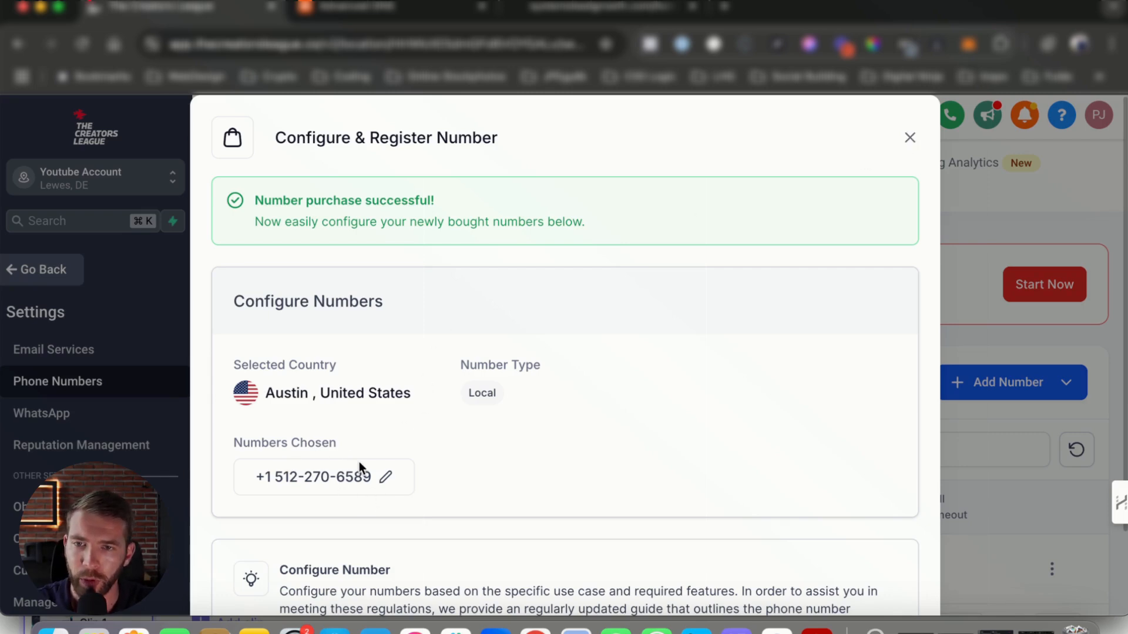
{"action": "left_click", "coordinate": [386, 482]}
{"action": "left_click", "coordinate": [352, 254]}
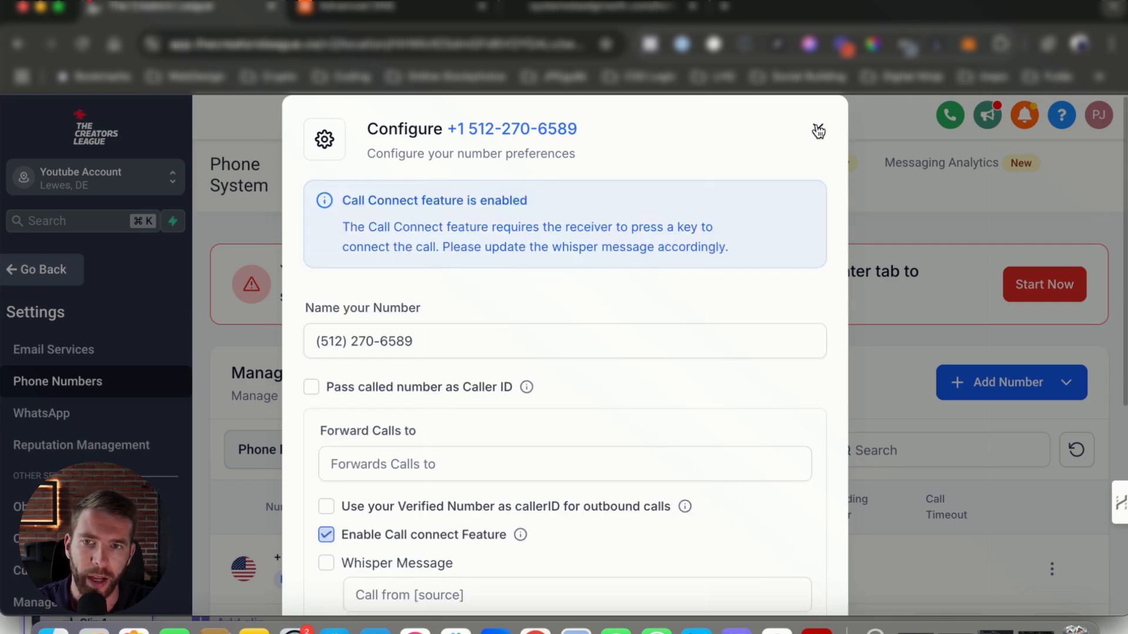
{"action": "left_click", "coordinate": [818, 129]}
{"action": "scroll", "coordinate": [899, 439], "scroll_direction": "down", "scroll_amount": 2}
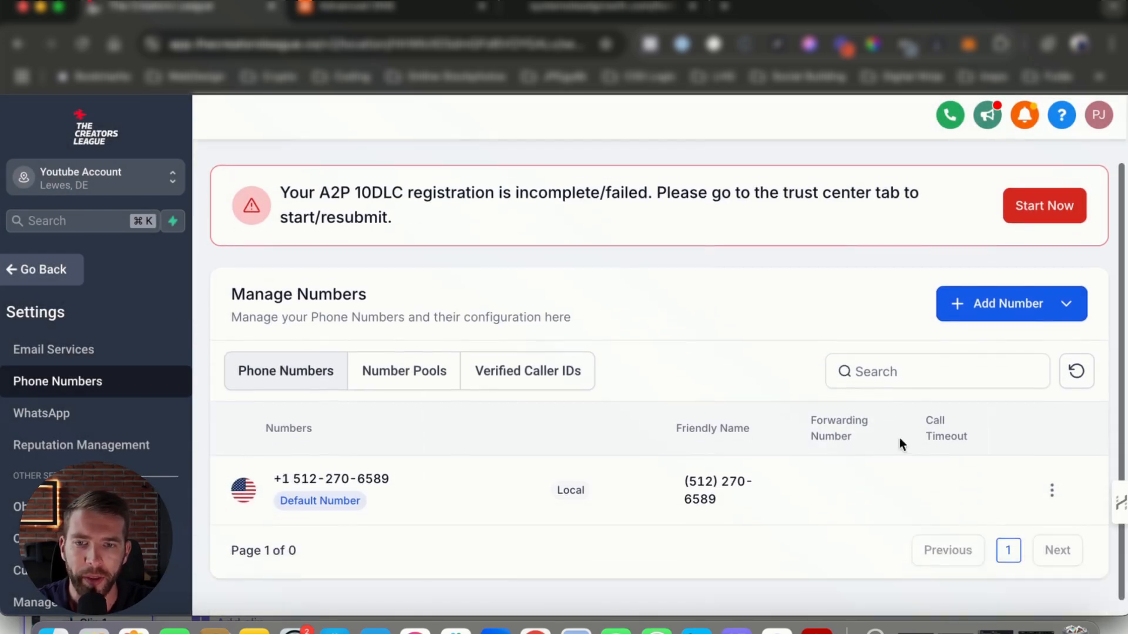
Rename the number as a salesperson's name followed by 'Sales Call Number'
{"action": "left_click", "coordinate": [386, 483]}
{"action": "left_click", "coordinate": [409, 342]}
{"action": "type", "text": "C"}
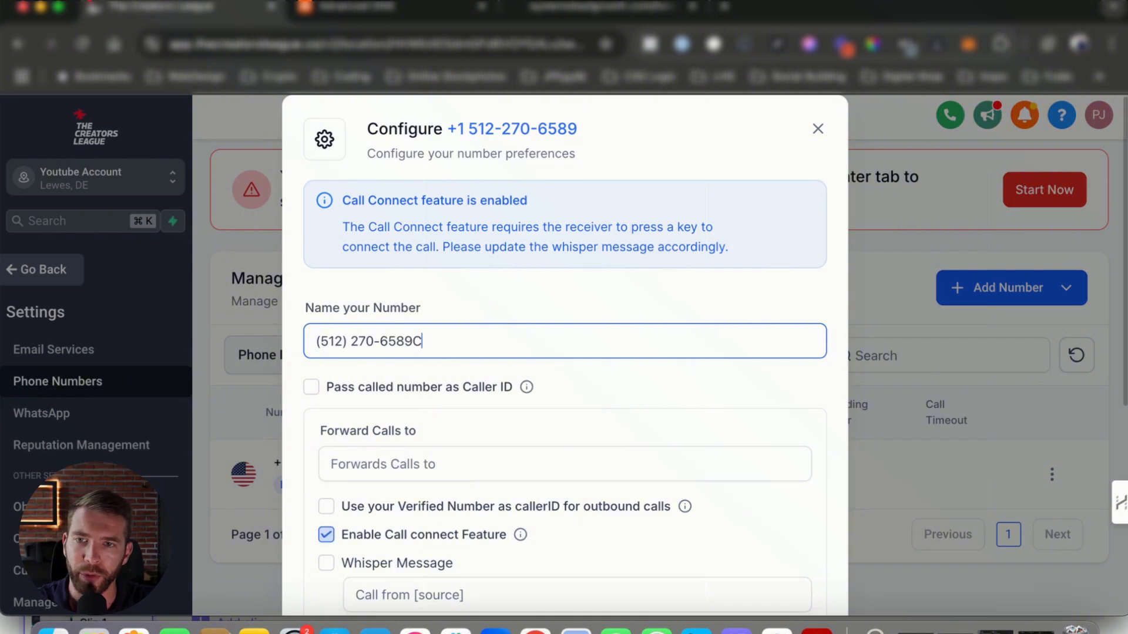
{"action": "key", "text": "BackSpace"}
{"action": "key", "text": "BackSpace"}
{"action": "key", "text": "BackSpace"}
{"action": "key", "text": "BackSpace"}
{"action": "key", "text": "BackSpace"}
{"action": "key", "text": "BackSpace"}
{"action": "key", "text": "BackSpace"}
{"action": "key", "text": "BackSpace"}
{"action": "key", "text": "BackSpace"}
{"action": "key", "text": "BackSpace"}
{"action": "key", "text": "BackSpace"}
{"action": "key", "text": "BackSpace"}
{"action": "key", "text": "BackSpace"}
{"action": "key", "text": "BackSpace"}
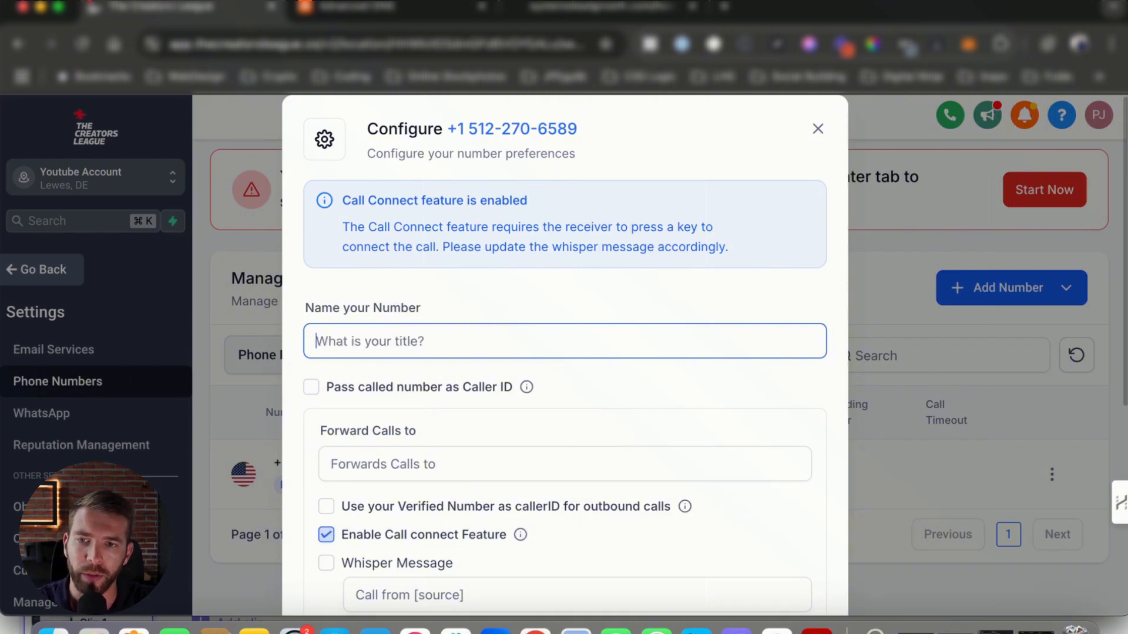
{"action": "type", "text": "John's Sales Call N"}
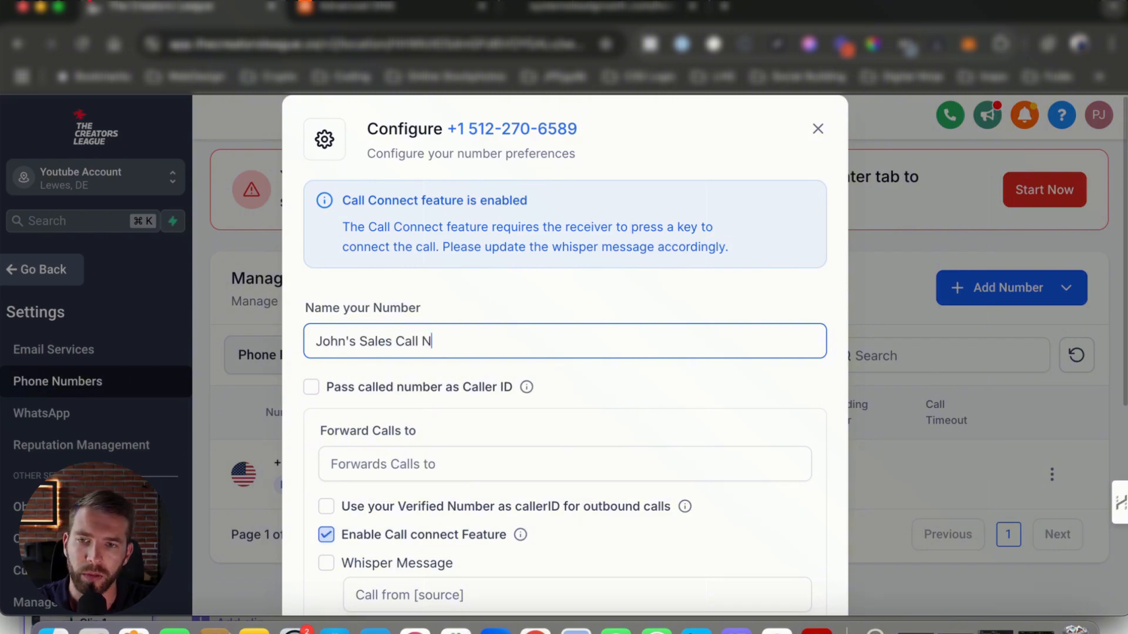
{"action": "type", "text": "umber"}
Review the forwarding, whisper, recording and timeout options and save the number's configuration
{"action": "scroll", "coordinate": [584, 400], "scroll_direction": "down", "scroll_amount": 5}
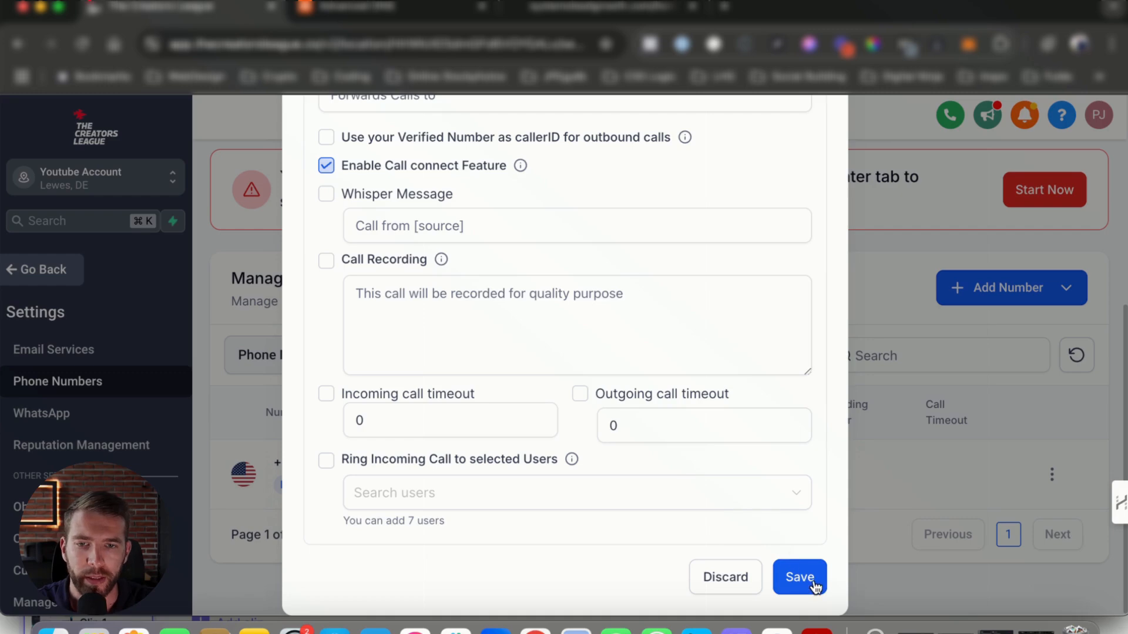
{"action": "left_click", "coordinate": [470, 286]}
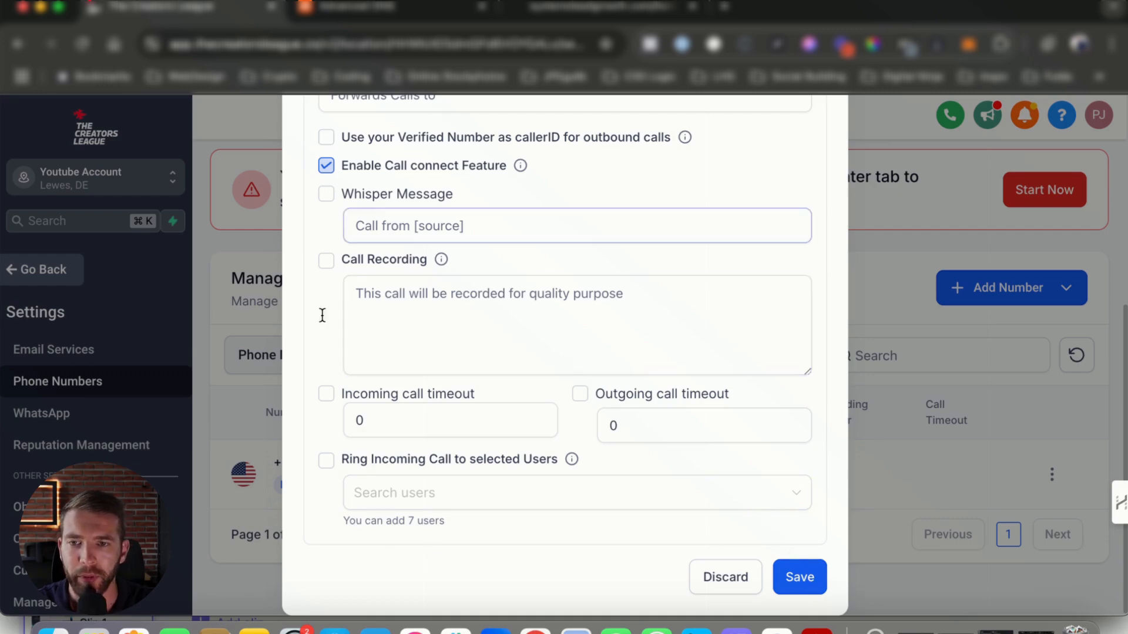
{"action": "scroll", "coordinate": [416, 254], "scroll_direction": "up", "scroll_amount": 10}
{"action": "scroll", "coordinate": [440, 407], "scroll_direction": "down", "scroll_amount": 10}
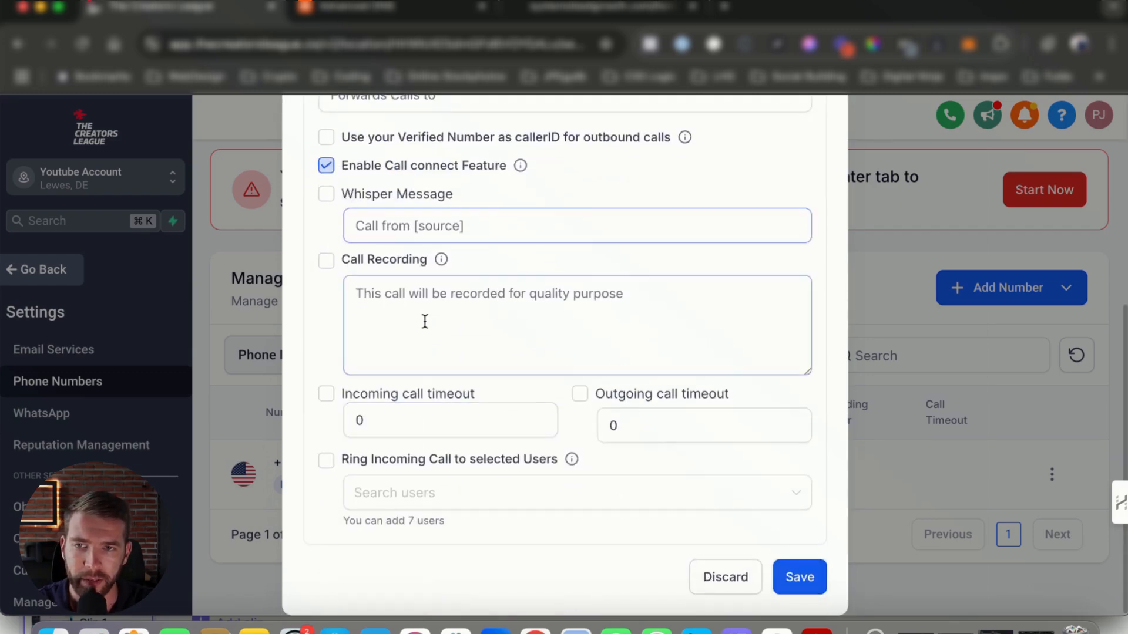
{"action": "scroll", "coordinate": [423, 322], "scroll_direction": "up", "scroll_amount": 3}
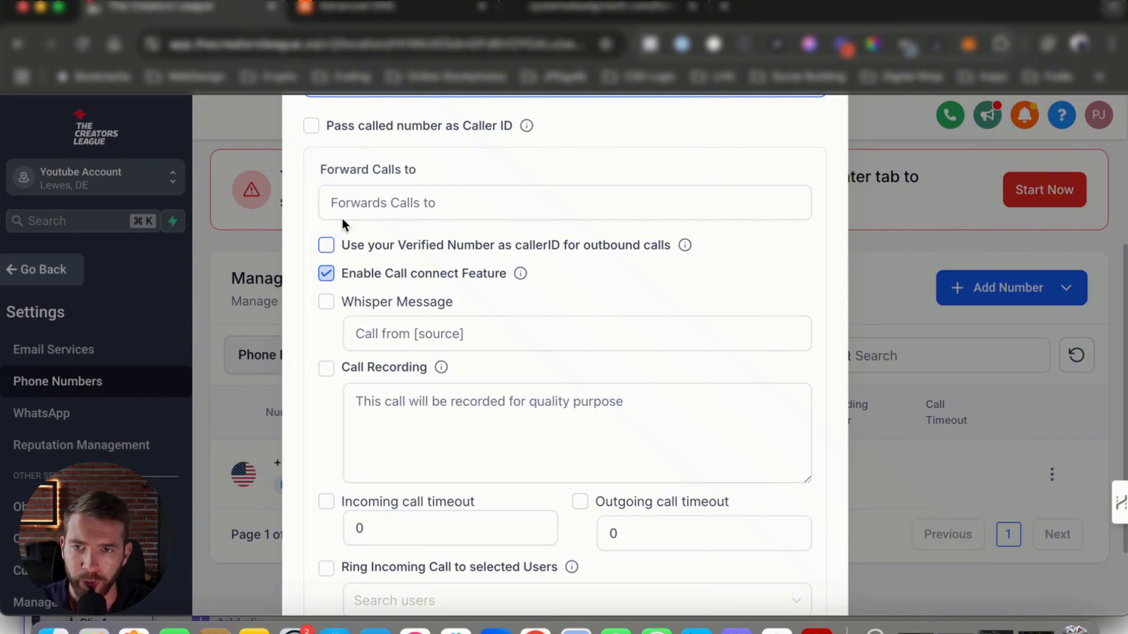
{"action": "scroll", "coordinate": [423, 227], "scroll_direction": "up", "scroll_amount": 1}
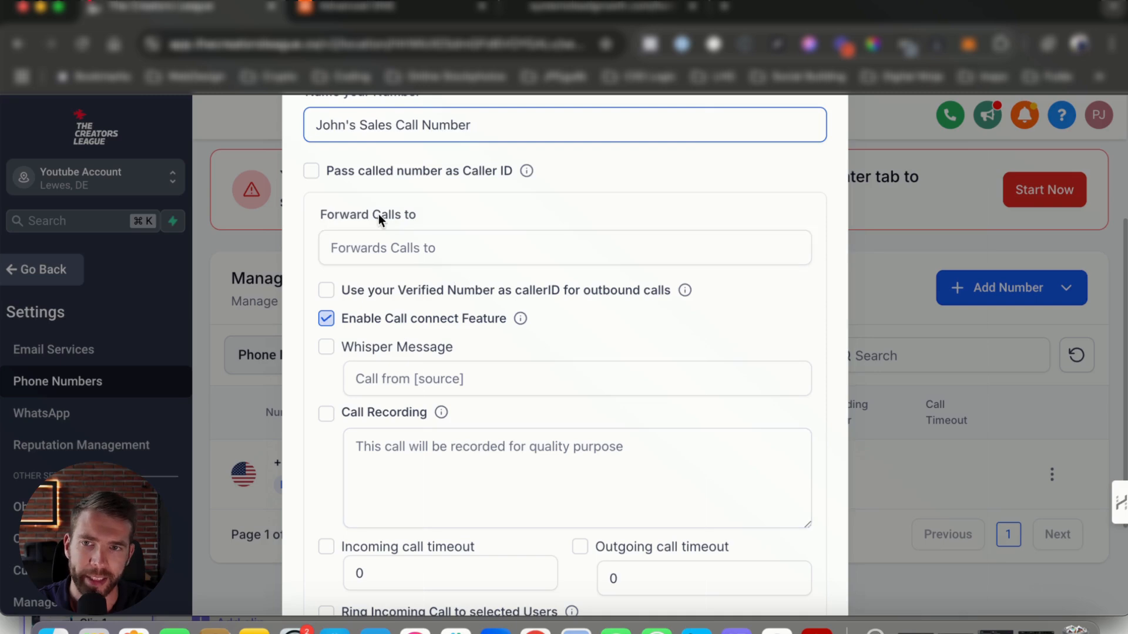
{"action": "left_click_drag", "start_coordinate": [336, 214], "coordinate": [416, 214]}
{"action": "left_click", "coordinate": [400, 250]}
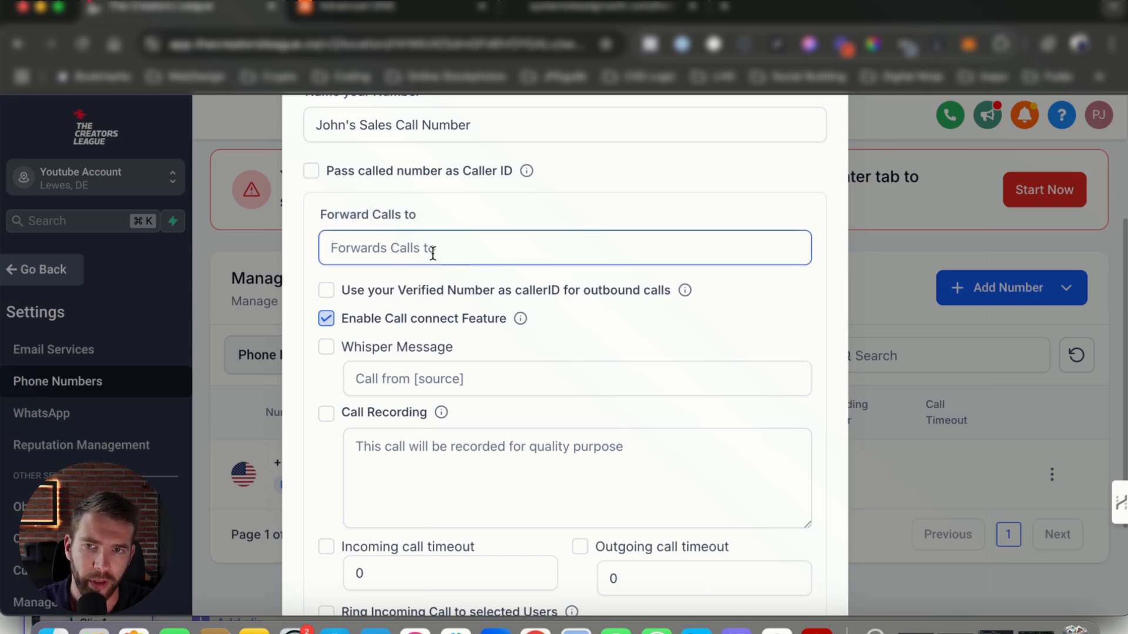
{"action": "scroll", "coordinate": [707, 292], "scroll_direction": "down", "scroll_amount": 3}
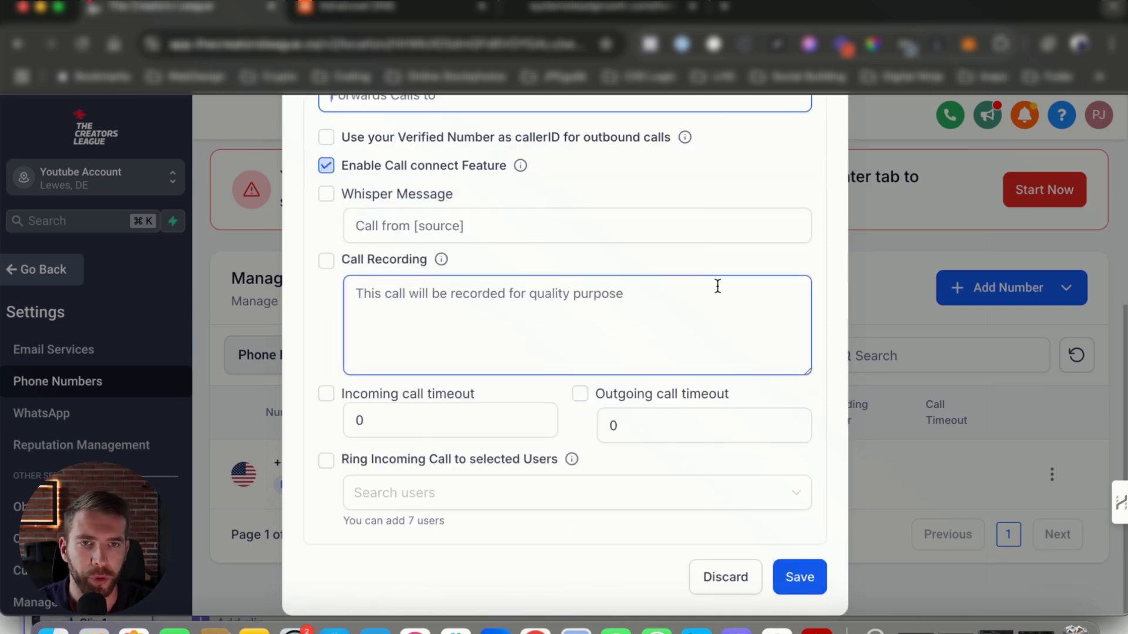
{"action": "left_click", "coordinate": [805, 581]}
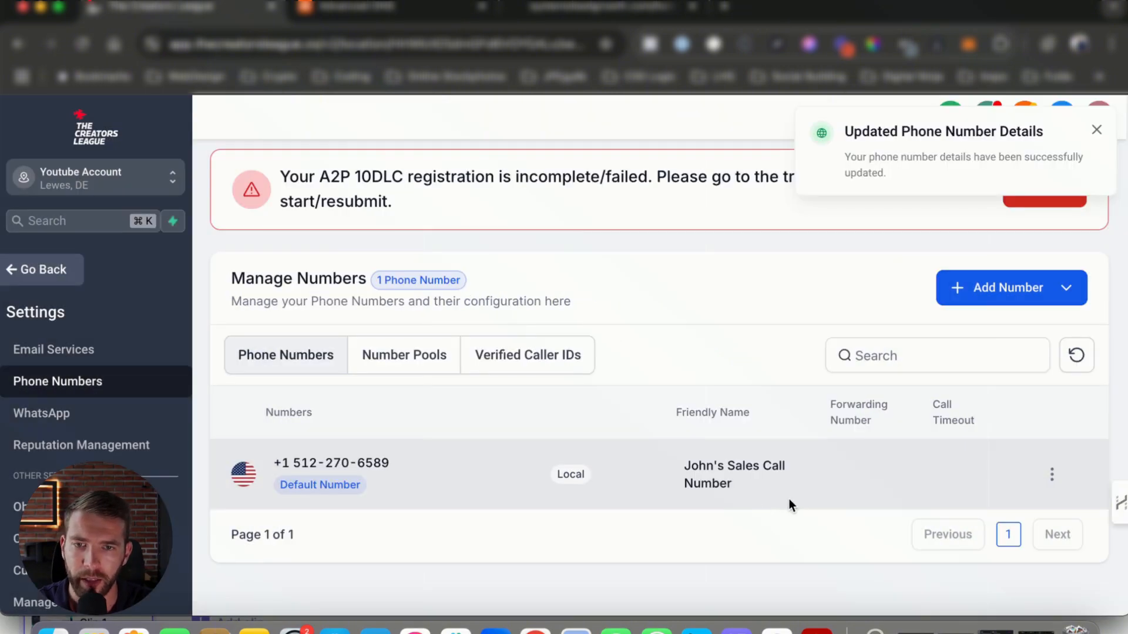
Highlight the number's friendly name, phone number and default label in the numbers list
{"action": "left_click_drag", "start_coordinate": [670, 465], "coordinate": [763, 498]}
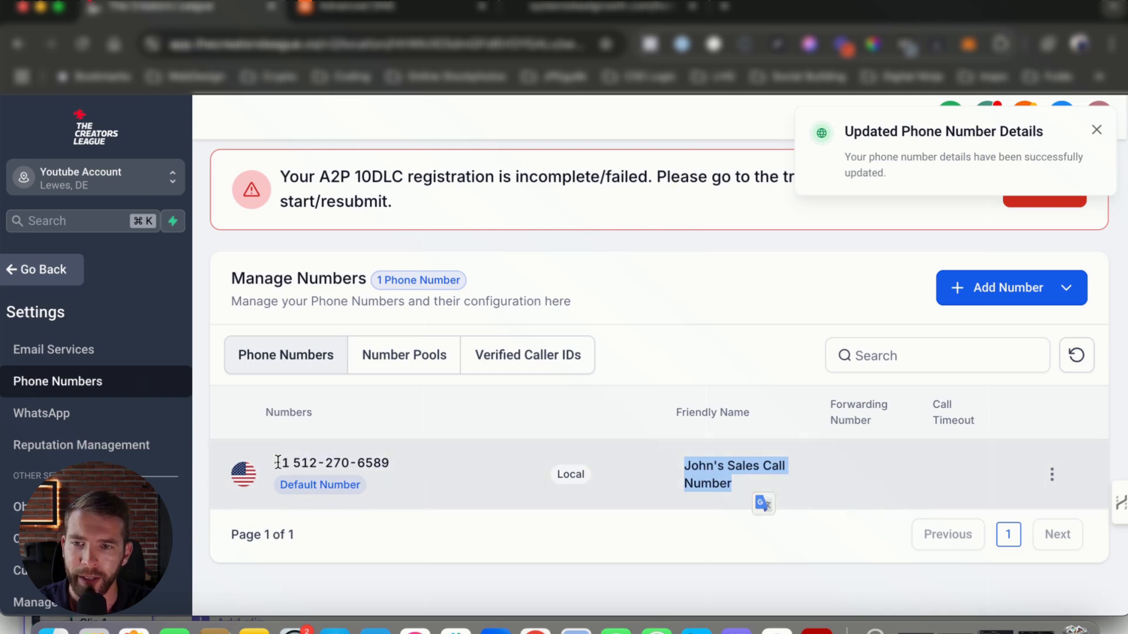
{"action": "left_click_drag", "start_coordinate": [274, 463], "coordinate": [403, 464]}
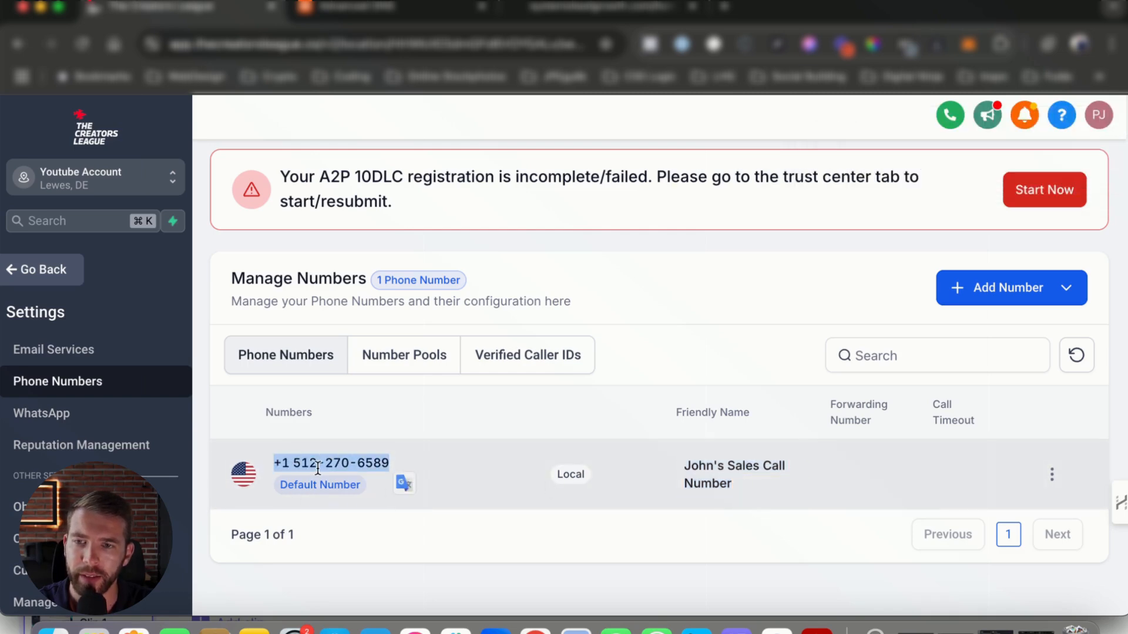
{"action": "left_click_drag", "start_coordinate": [279, 487], "coordinate": [351, 492]}
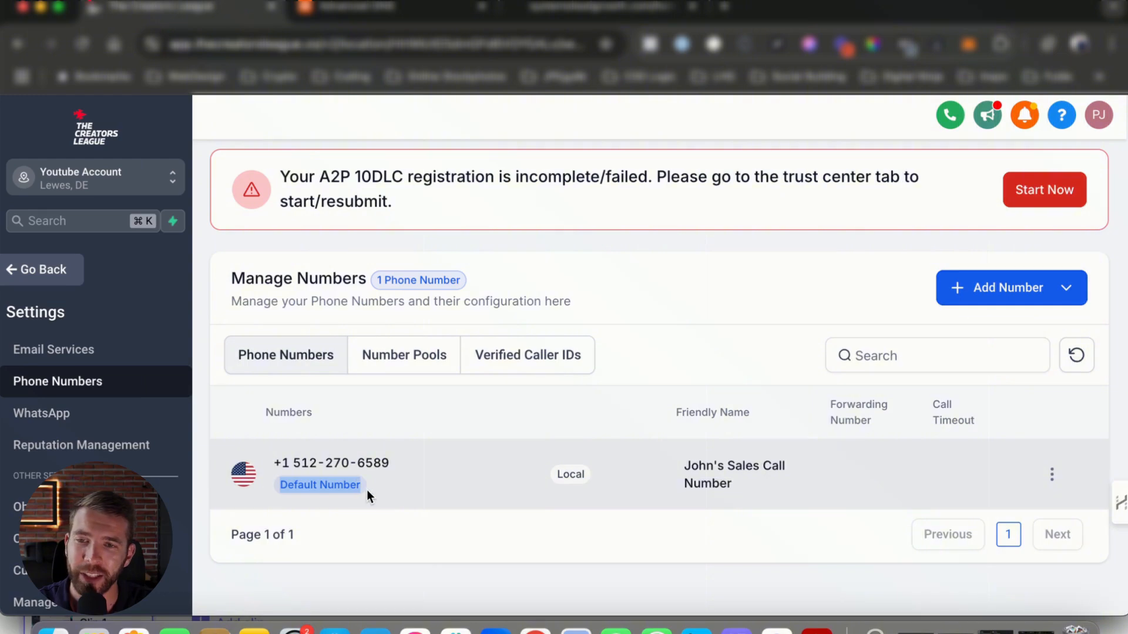
Rename the number to Default Company Number and save the configuration
{"action": "left_click", "coordinate": [1052, 475]}
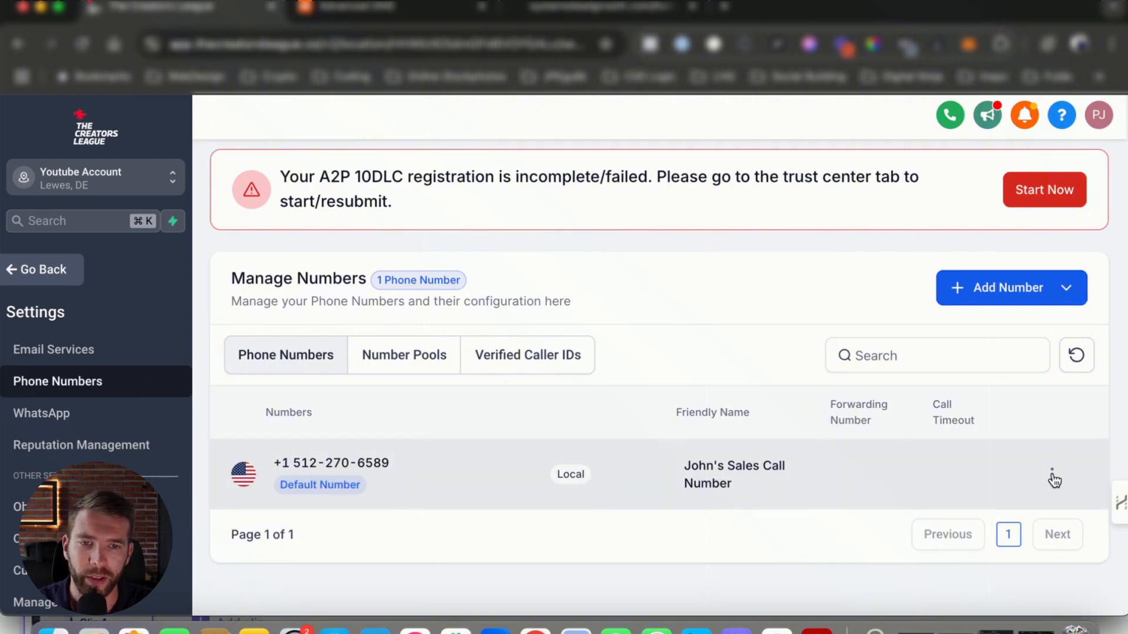
{"action": "left_click", "coordinate": [955, 405]}
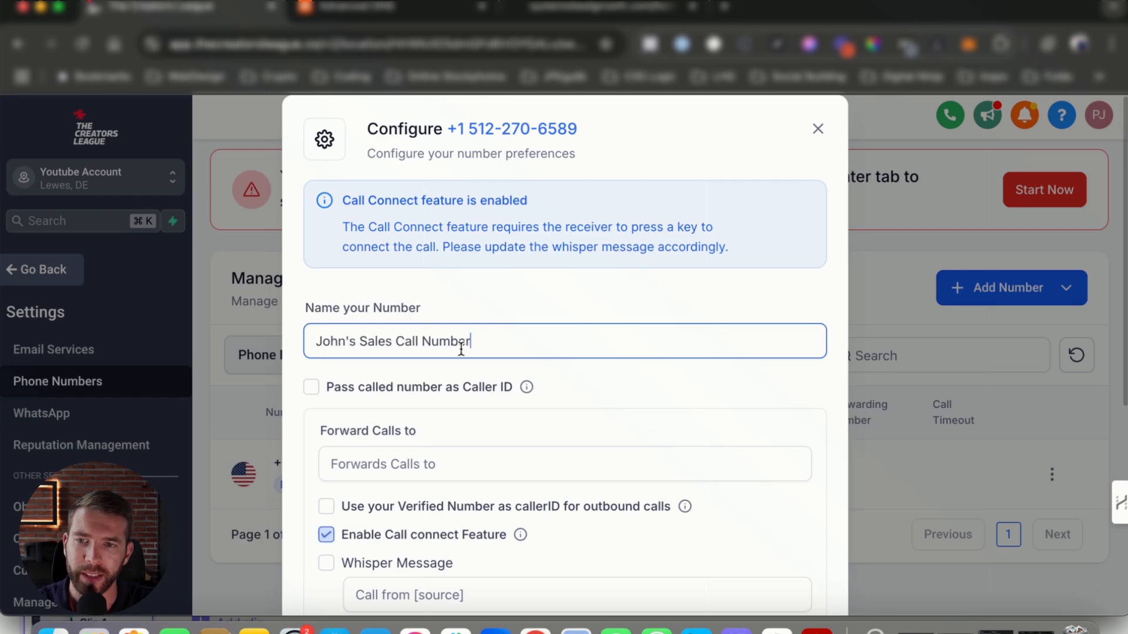
{"action": "triple_click", "coordinate": [481, 343]}
{"action": "type", "text": "Default Company Number"}
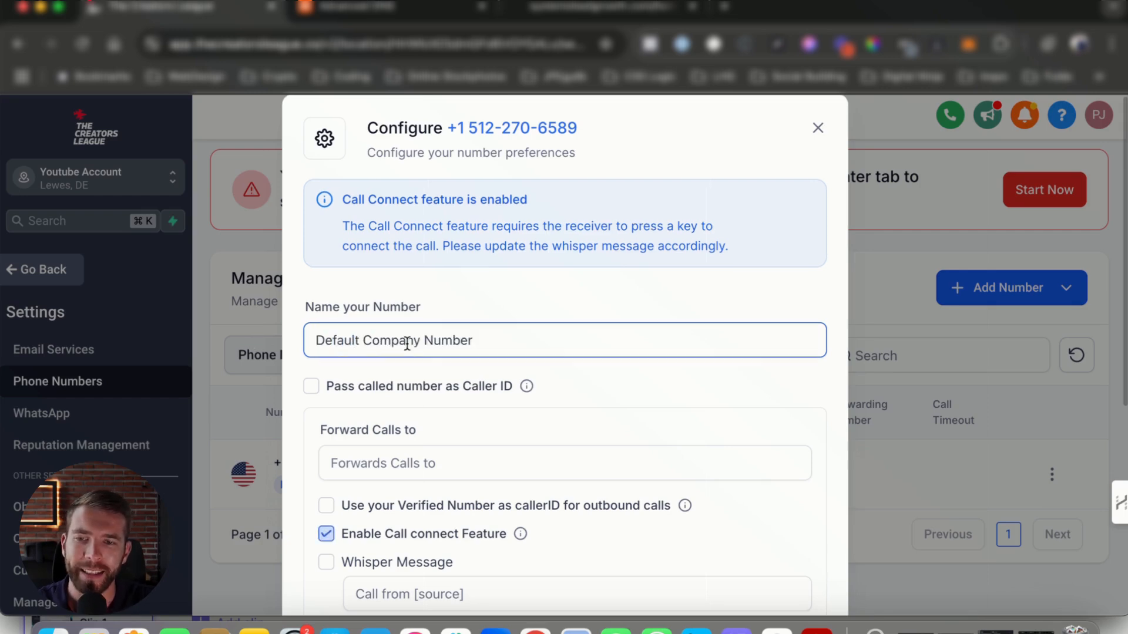
{"action": "scroll", "coordinate": [407, 344], "scroll_direction": "down", "scroll_amount": 6}
{"action": "left_click", "coordinate": [800, 576]}
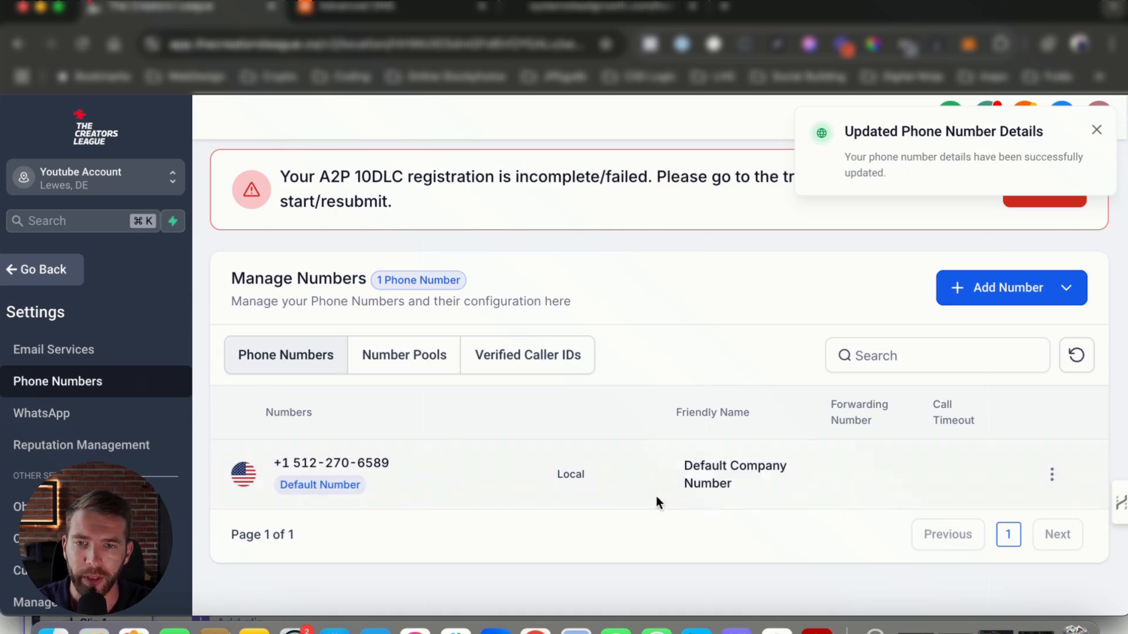
Highlight the number's friendly name in the list and the A2P 10DLC registration warning
{"action": "left_click_drag", "start_coordinate": [685, 465], "coordinate": [760, 479]}
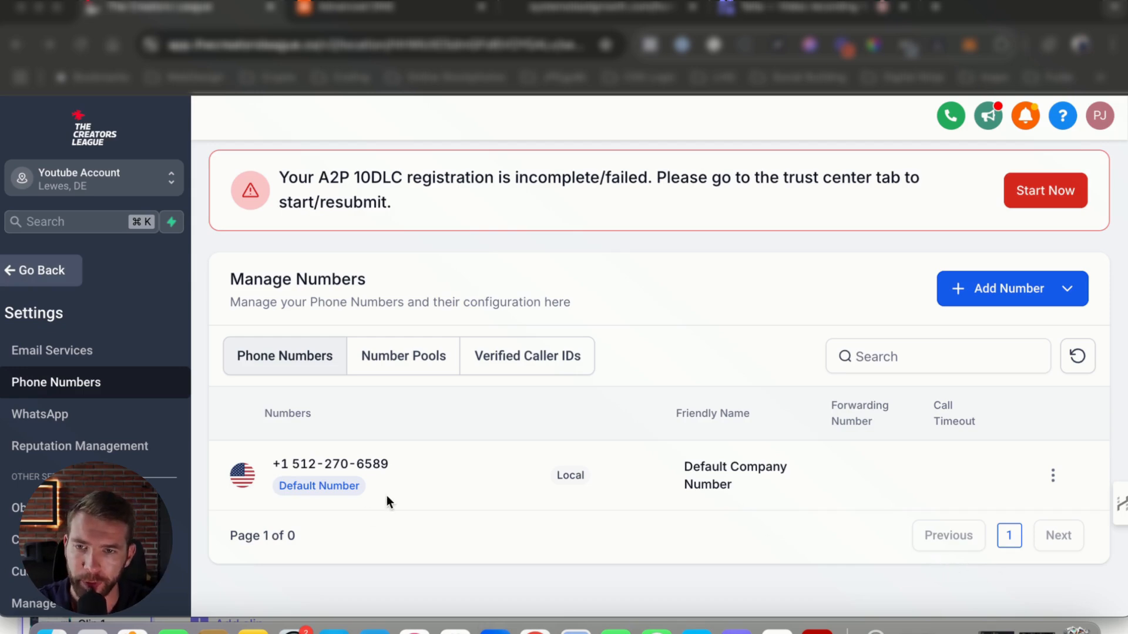
{"action": "scroll", "coordinate": [661, 441], "scroll_direction": "up", "scroll_amount": 2}
{"action": "scroll", "coordinate": [696, 448], "scroll_direction": "down", "scroll_amount": 2}
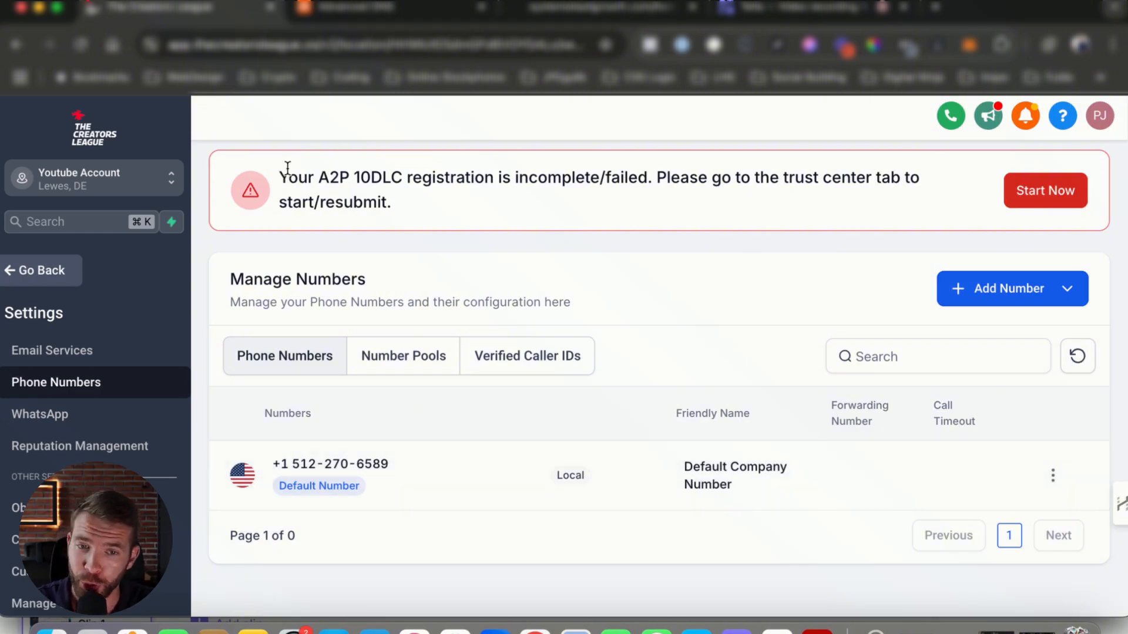
{"action": "left_click_drag", "start_coordinate": [280, 177], "coordinate": [798, 194]}
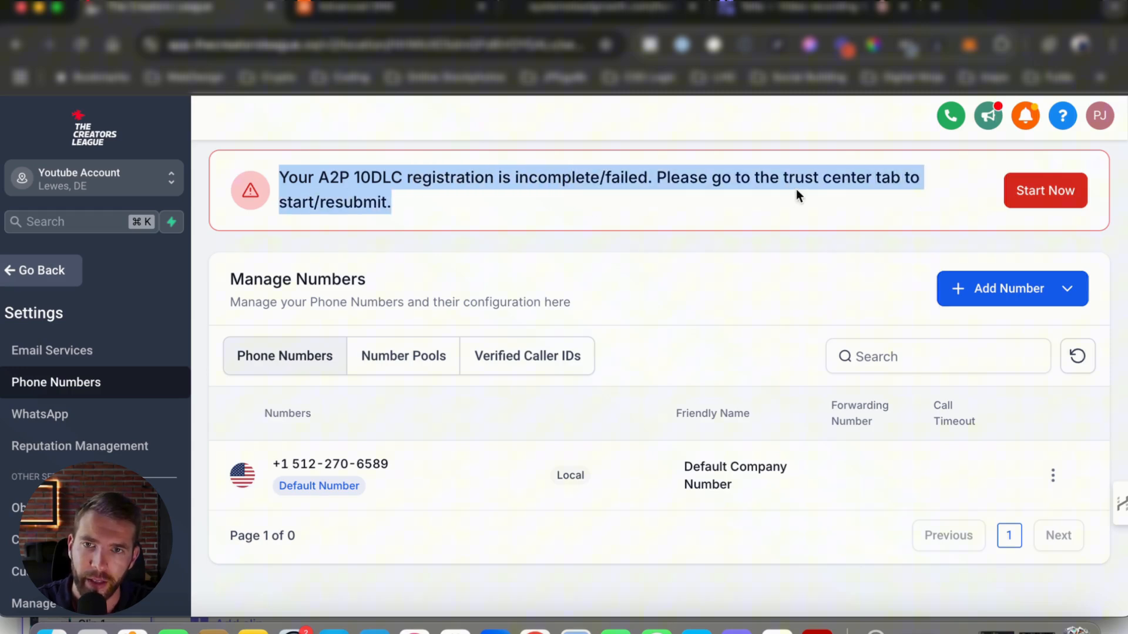
Open the A2P registration from the warning and start registering
{"action": "left_click", "coordinate": [1053, 193]}
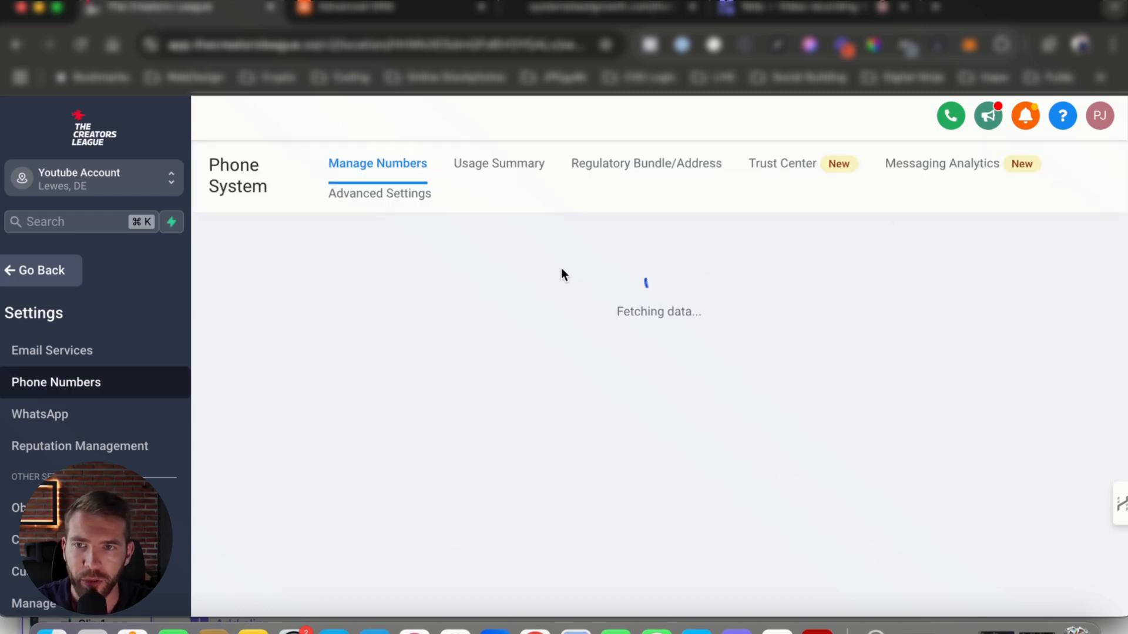
{"action": "scroll", "coordinate": [452, 324], "scroll_direction": "down", "scroll_amount": 3}
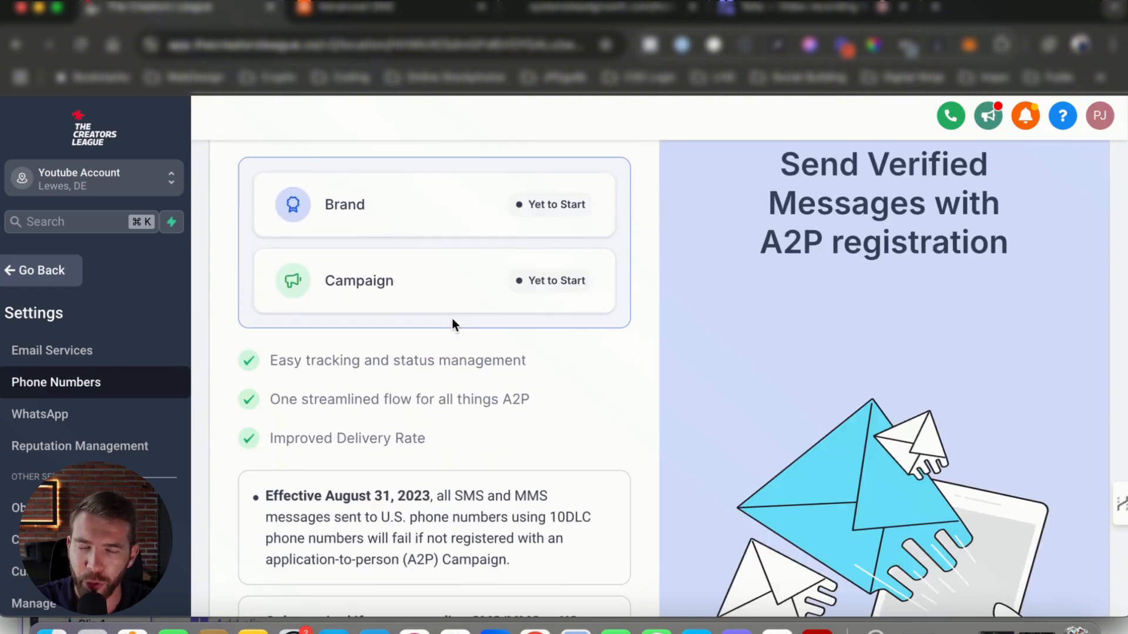
{"action": "scroll", "coordinate": [476, 338], "scroll_direction": "down", "scroll_amount": 1}
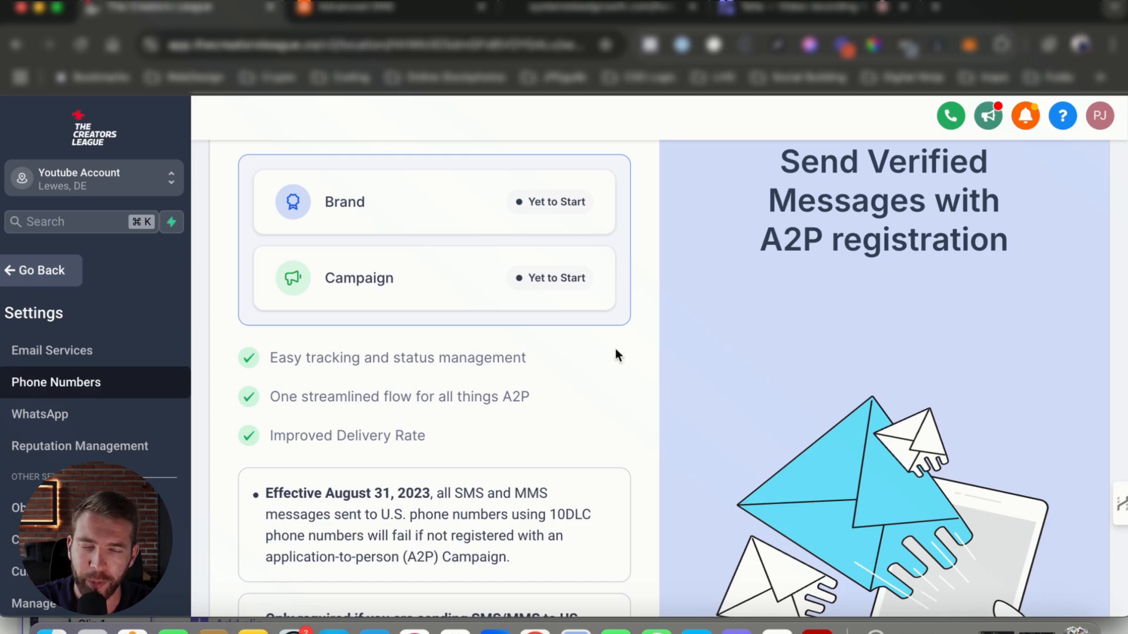
{"action": "scroll", "coordinate": [650, 352], "scroll_direction": "down", "scroll_amount": 5}
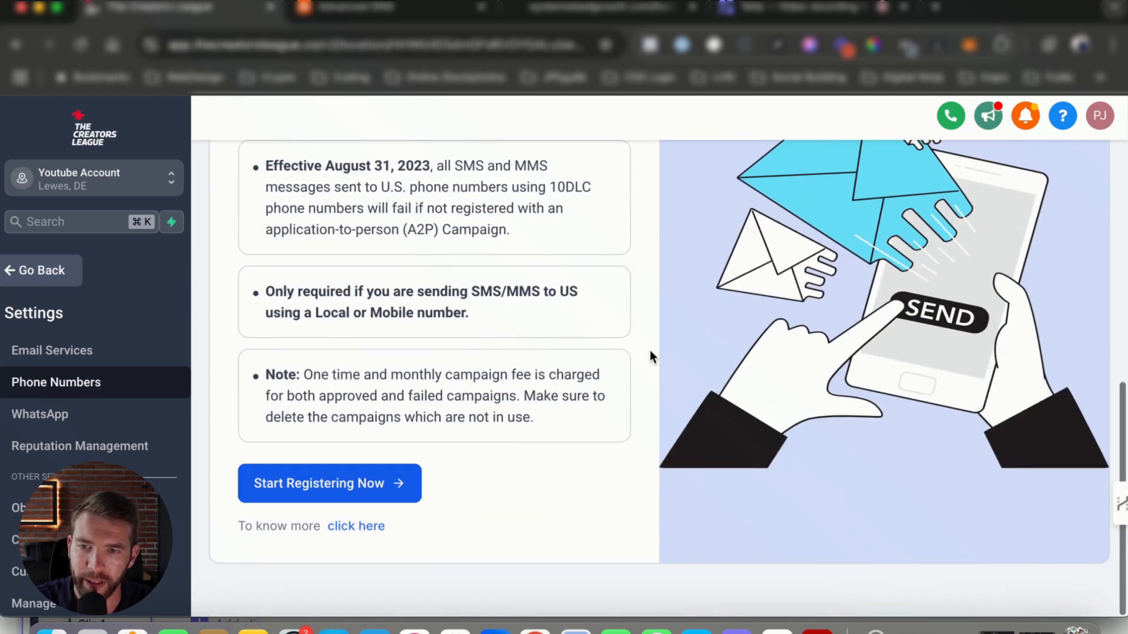
{"action": "left_click", "coordinate": [290, 485]}
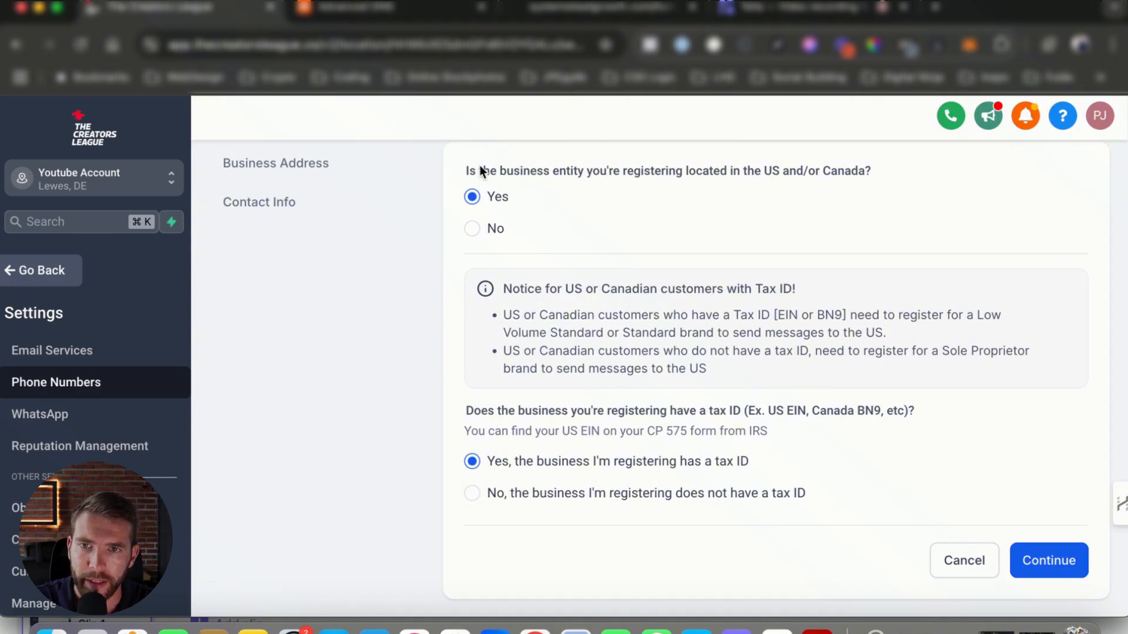
Keep Yes for the US/Canada location and tax ID questions and continue past the profile needs
{"action": "left_click_drag", "start_coordinate": [478, 169], "coordinate": [708, 174]}
{"action": "left_click_drag", "start_coordinate": [781, 172], "coordinate": [786, 172]}
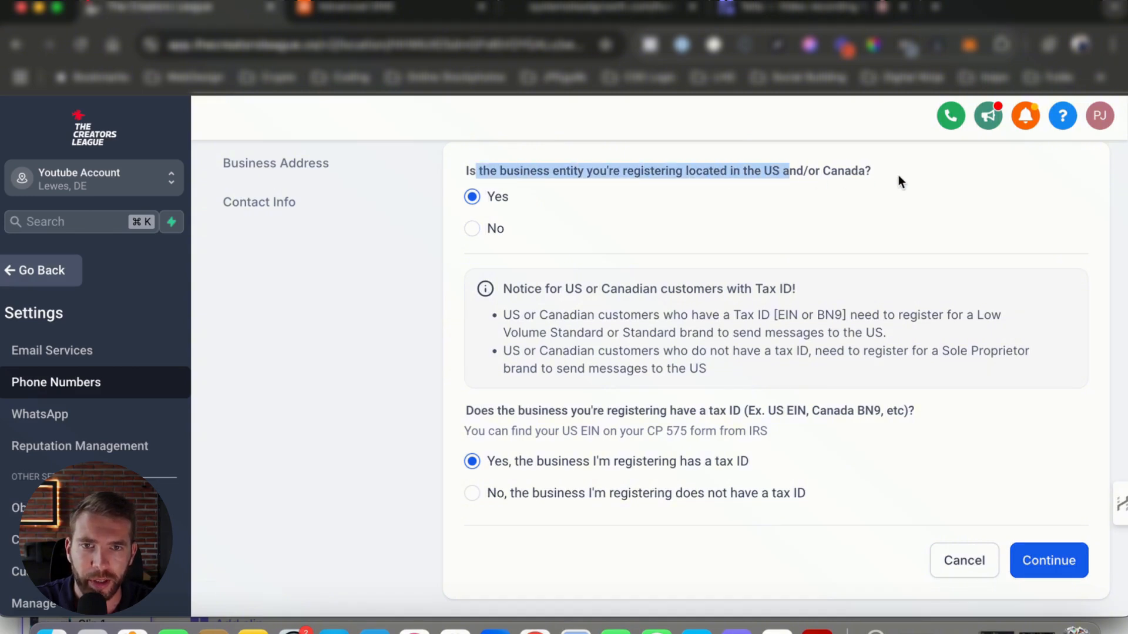
{"action": "left_click_drag", "start_coordinate": [898, 175], "coordinate": [523, 172]}
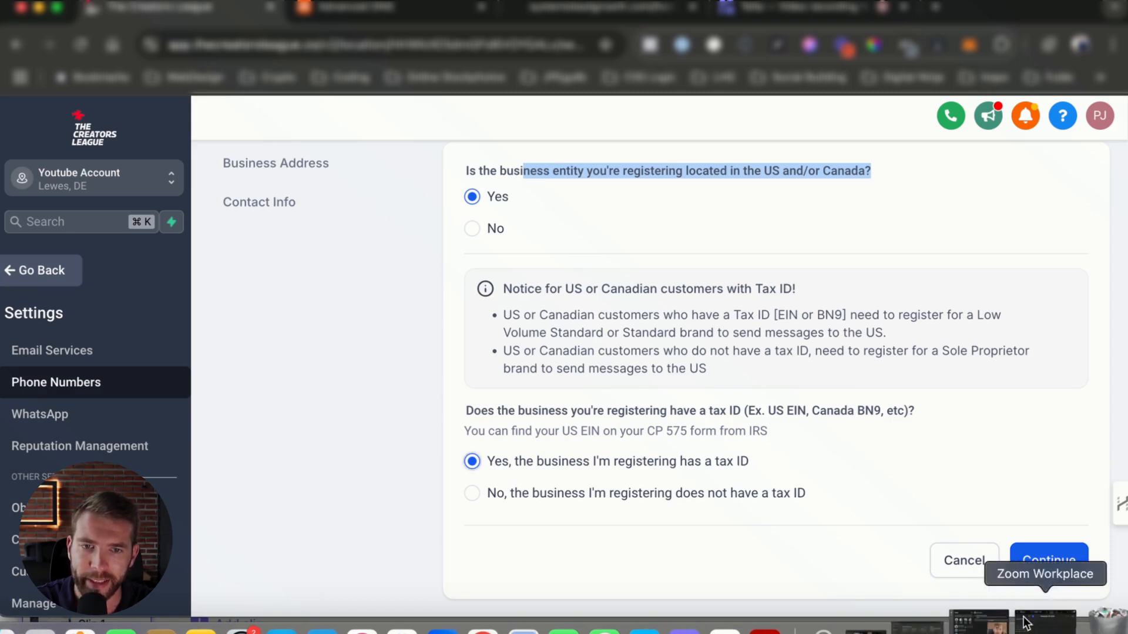
{"action": "left_click", "coordinate": [1027, 624]}
{"action": "left_click", "coordinate": [947, 323]}
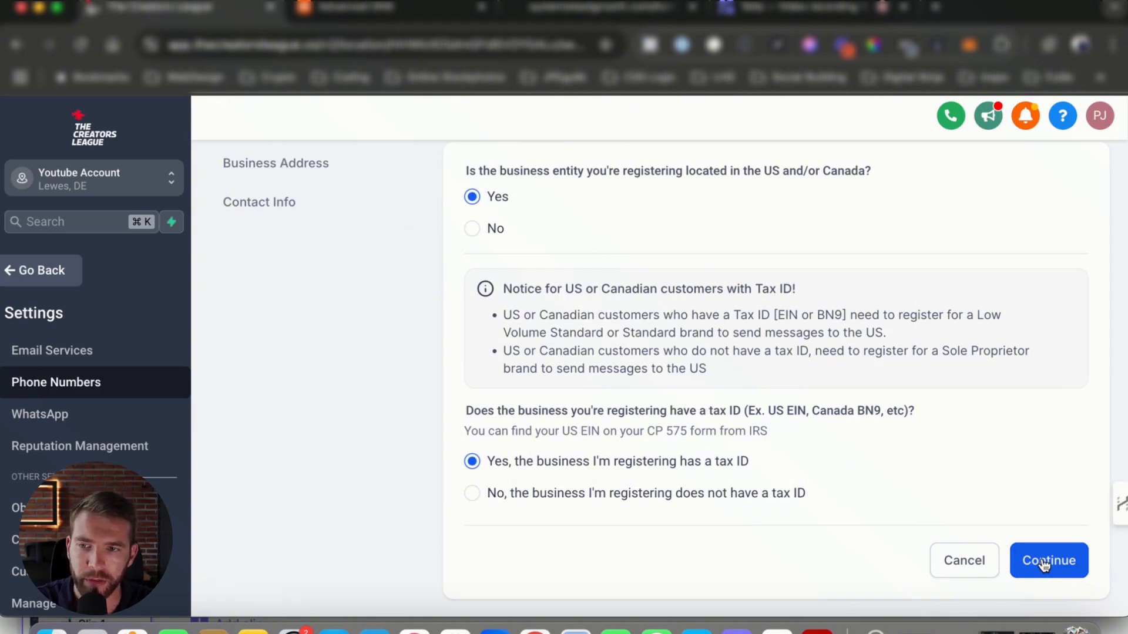
{"action": "left_click", "coordinate": [1077, 565]}
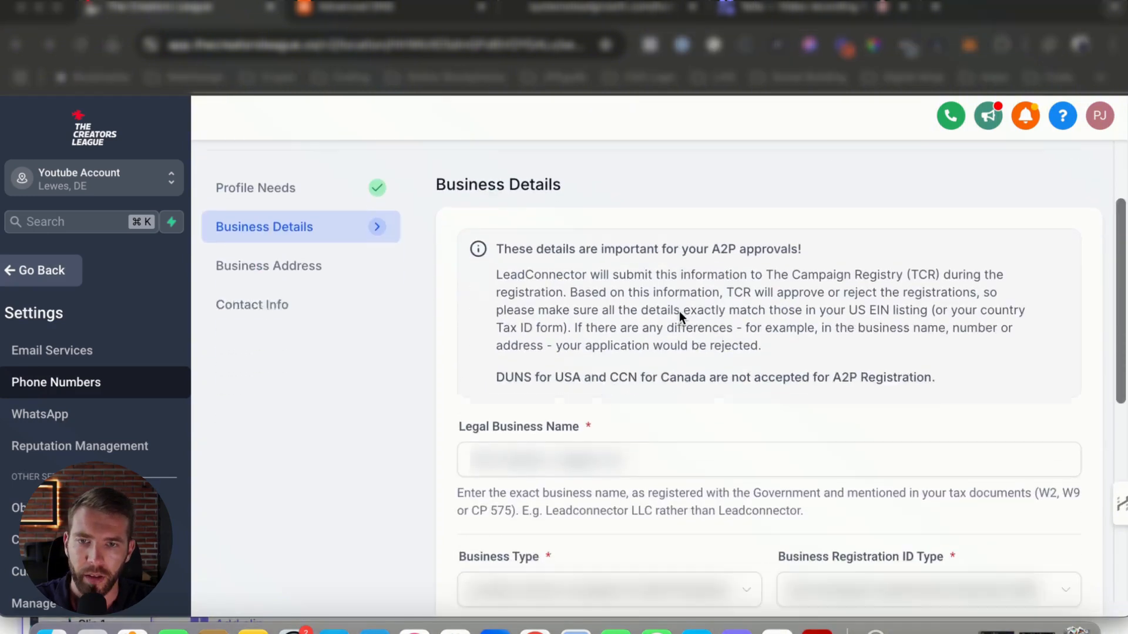
Review the business details form, with USA & Canada as the region, and continue to the business address
{"action": "scroll", "coordinate": [594, 322], "scroll_direction": "down", "scroll_amount": 3}
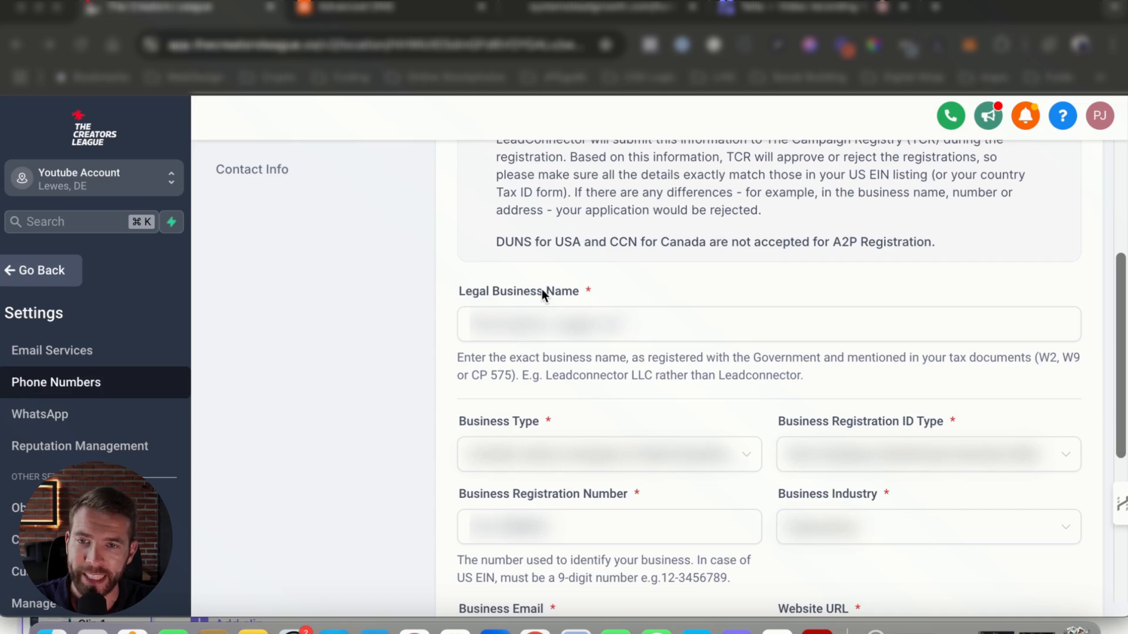
{"action": "scroll", "coordinate": [535, 293], "scroll_direction": "down", "scroll_amount": 2}
{"action": "scroll", "coordinate": [531, 291], "scroll_direction": "down", "scroll_amount": 1}
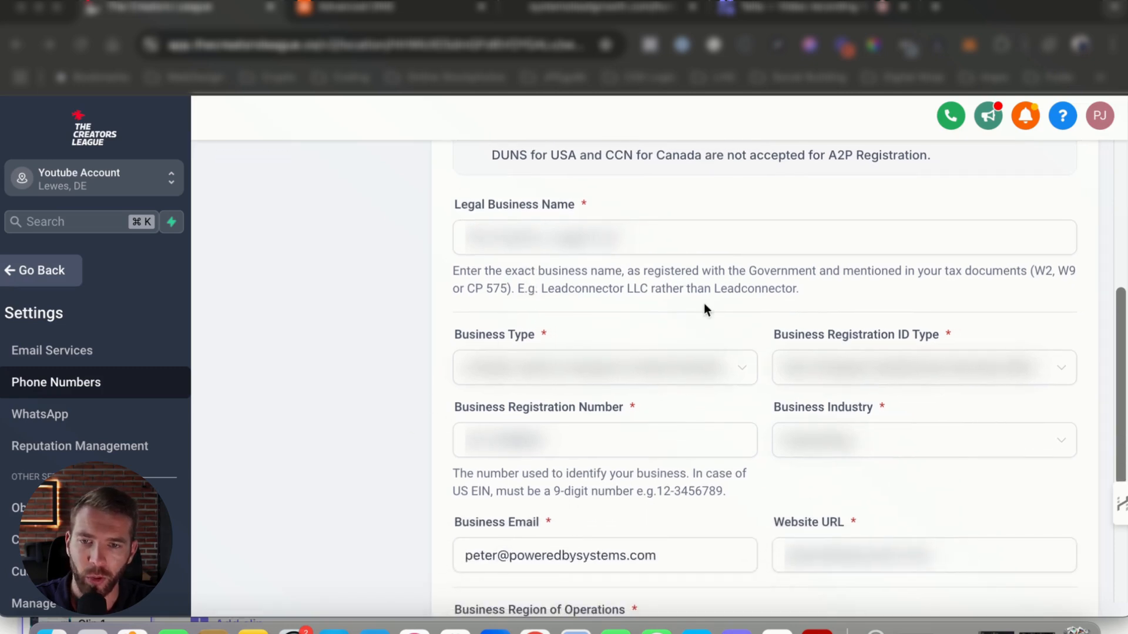
{"action": "scroll", "coordinate": [121, 419], "scroll_direction": "up", "scroll_amount": 5}
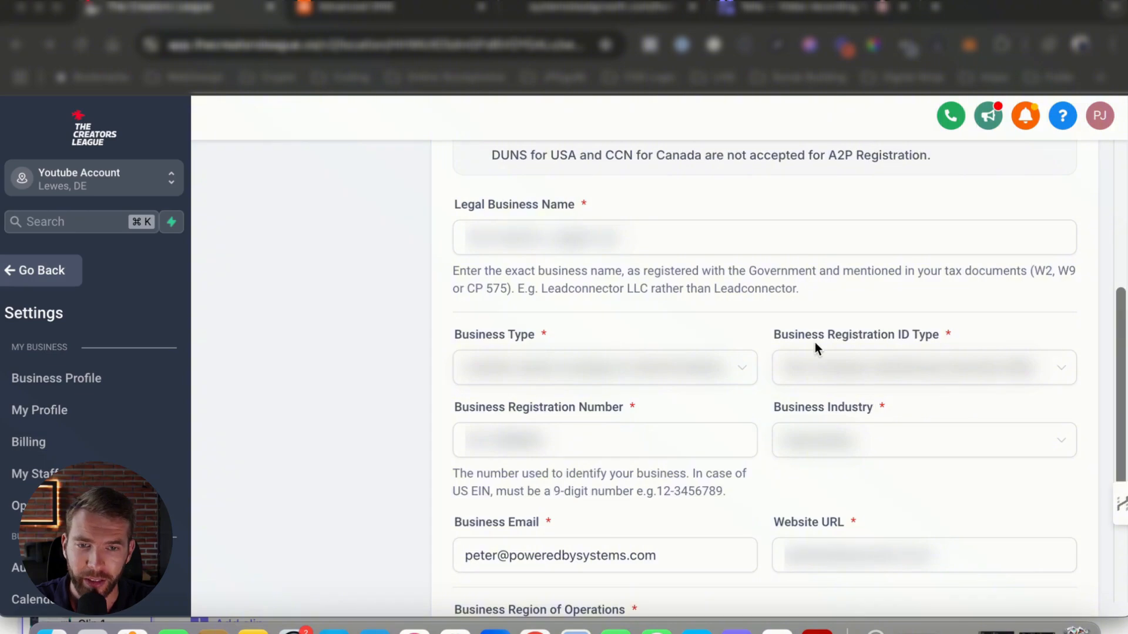
{"action": "scroll", "coordinate": [815, 344], "scroll_direction": "down", "scroll_amount": 5}
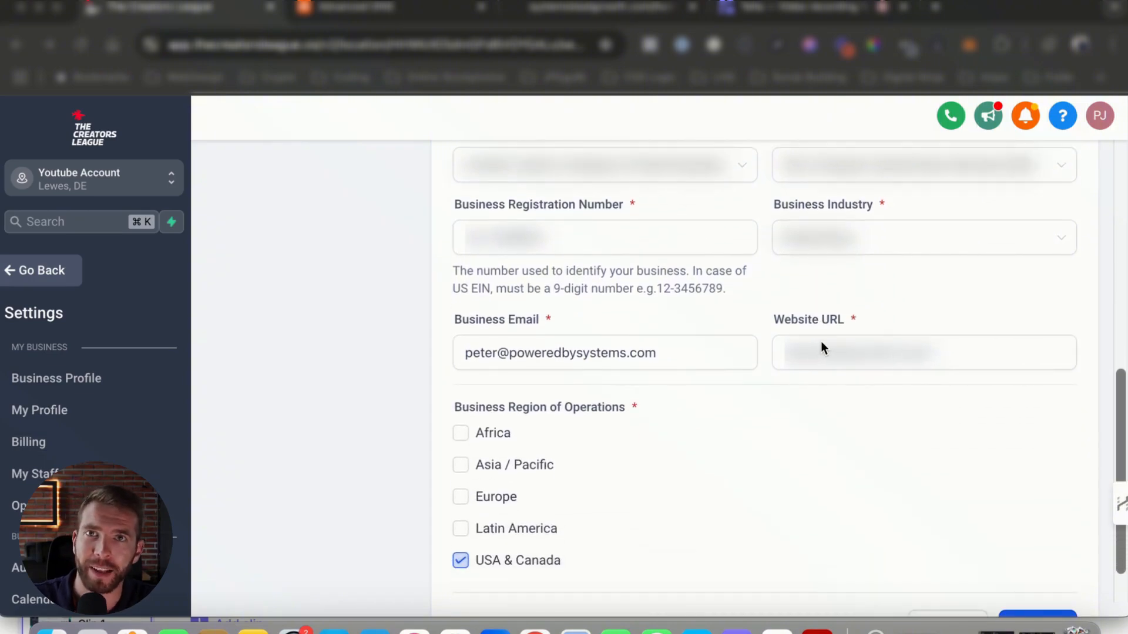
{"action": "scroll", "coordinate": [821, 342], "scroll_direction": "down", "scroll_amount": 3}
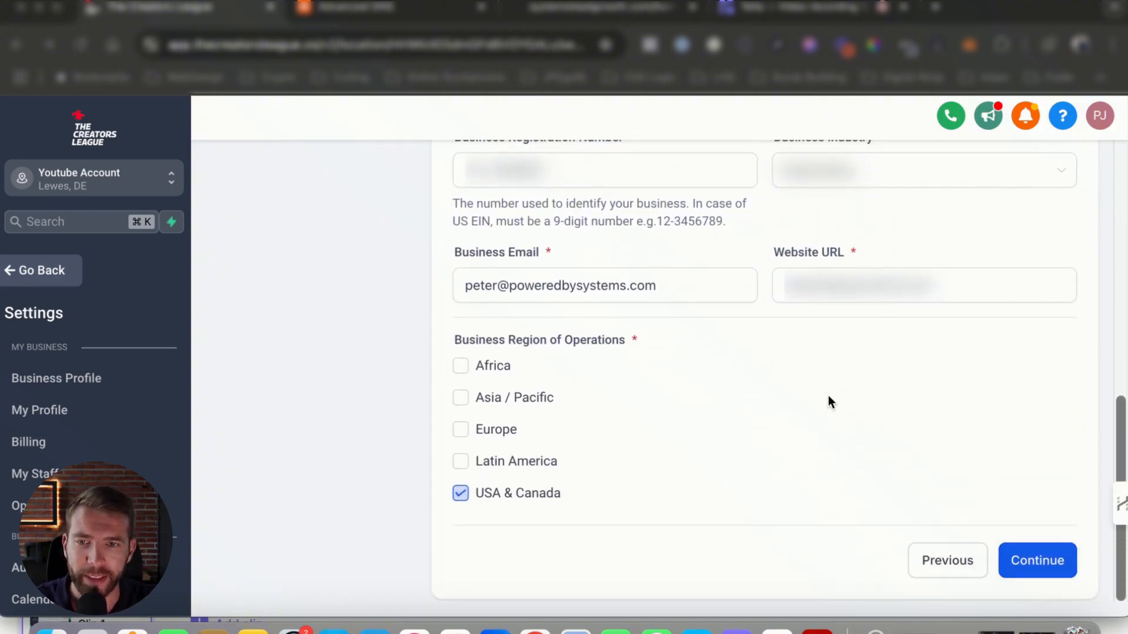
{"action": "scroll", "coordinate": [828, 396], "scroll_direction": "up", "scroll_amount": 14}
{"action": "scroll", "coordinate": [734, 244], "scroll_direction": "up", "scroll_amount": 2}
{"action": "scroll", "coordinate": [740, 352], "scroll_direction": "down", "scroll_amount": 7}
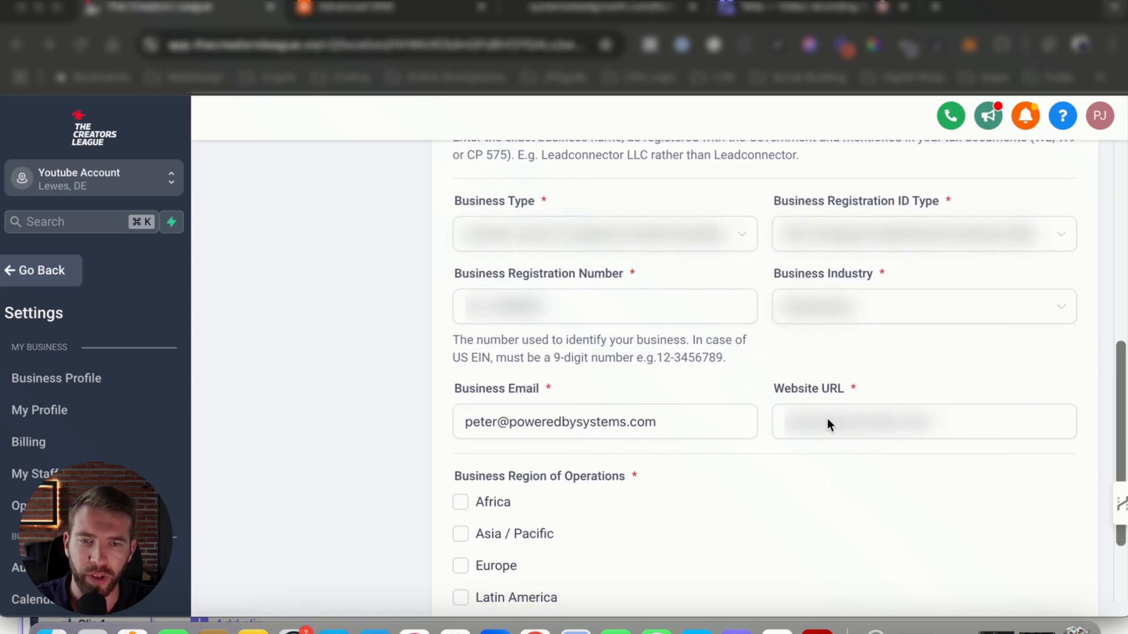
{"action": "scroll", "coordinate": [827, 418], "scroll_direction": "down", "scroll_amount": 3}
{"action": "left_click", "coordinate": [1060, 569]}
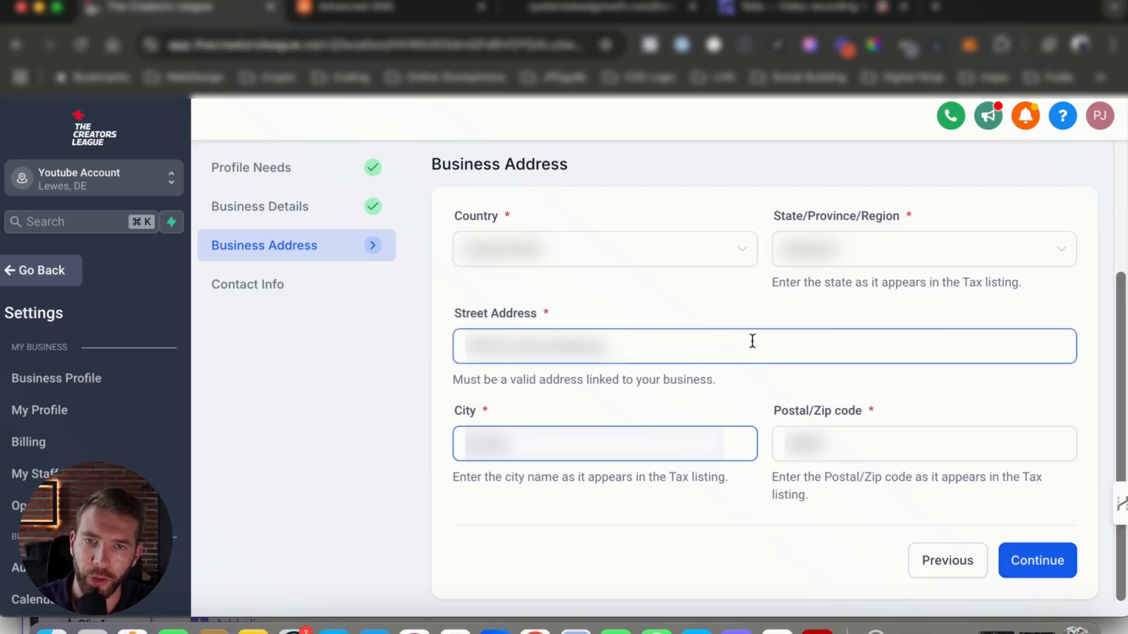
Continue past the business address form to the contact info
{"action": "scroll", "coordinate": [273, 209], "scroll_direction": "left", "scroll_amount": 1}
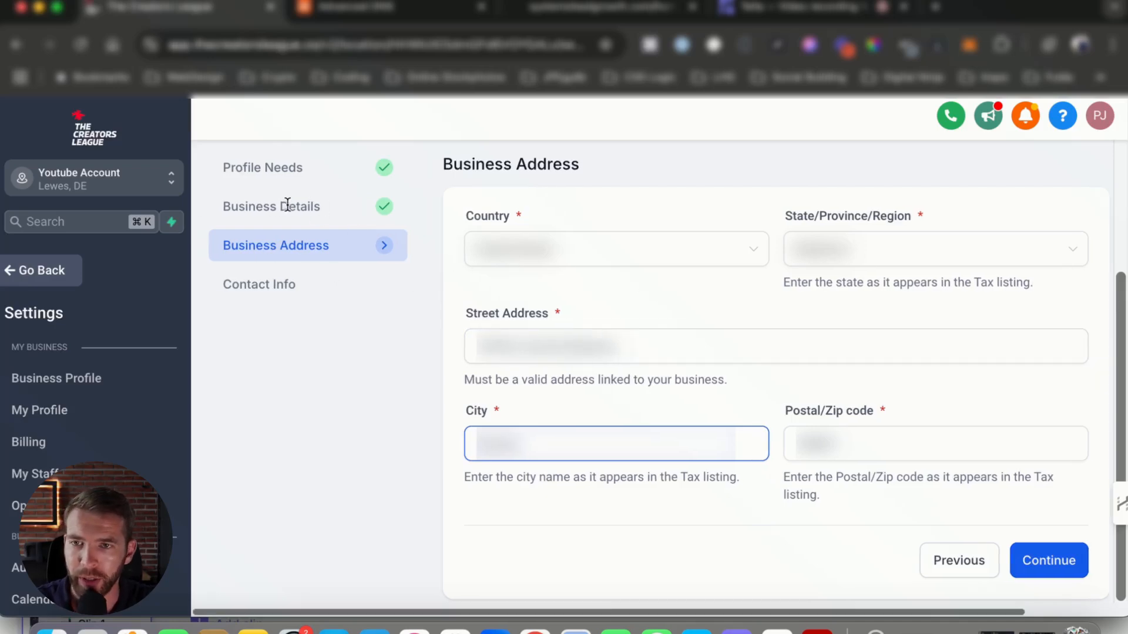
{"action": "scroll", "coordinate": [529, 293], "scroll_direction": "right", "scroll_amount": 3}
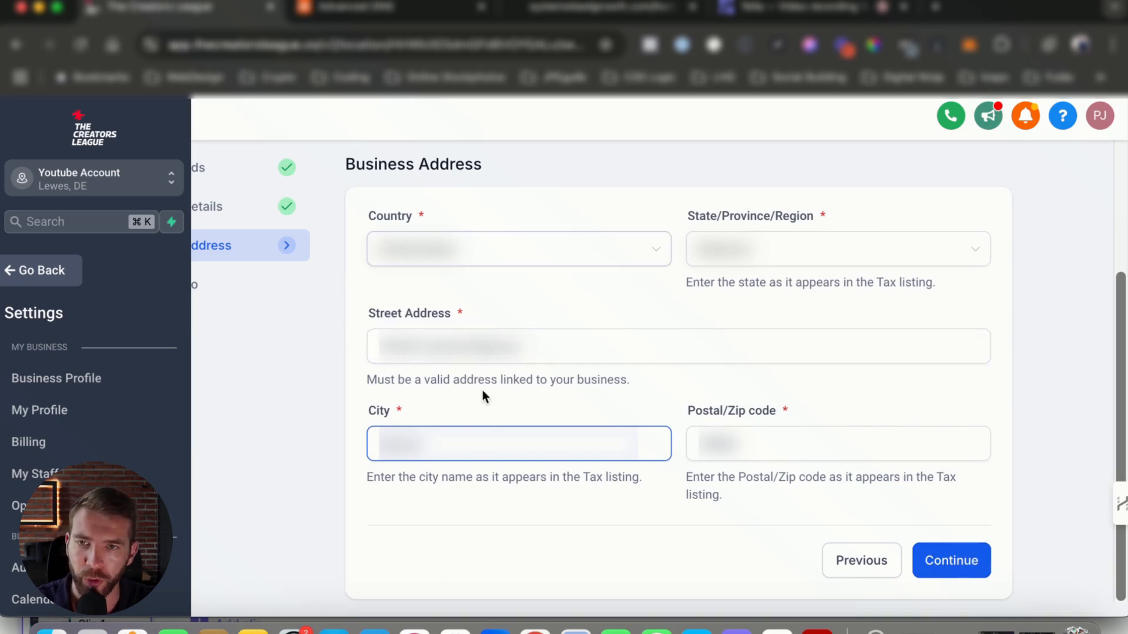
{"action": "left_click", "coordinate": [972, 565]}
Fill in the authorized representative's phone number and continue
{"action": "scroll", "coordinate": [557, 406], "scroll_direction": "right", "scroll_amount": 3}
{"action": "scroll", "coordinate": [343, 383], "scroll_direction": "left", "scroll_amount": 2}
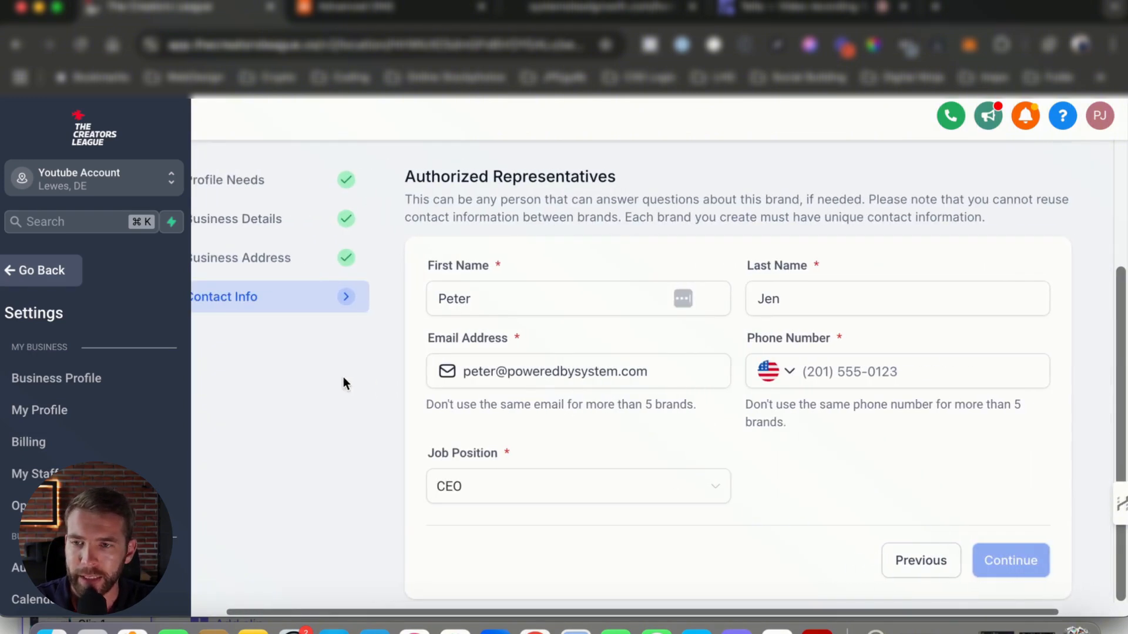
{"action": "scroll", "coordinate": [343, 383], "scroll_direction": "left", "scroll_amount": 1}
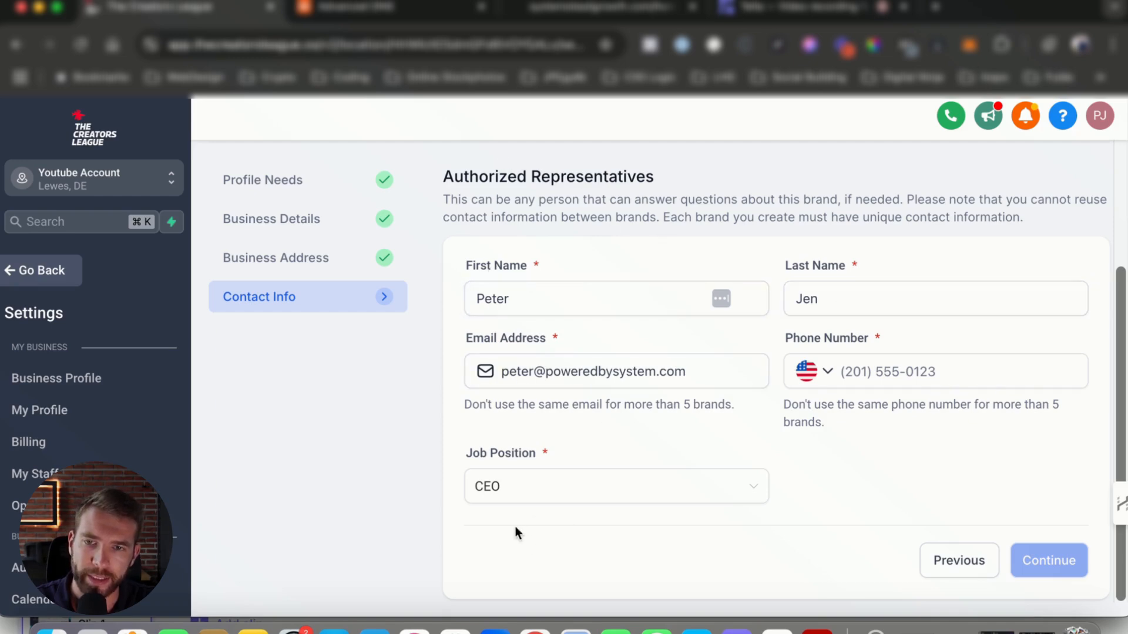
{"action": "scroll", "coordinate": [672, 458], "scroll_direction": "right", "scroll_amount": 3}
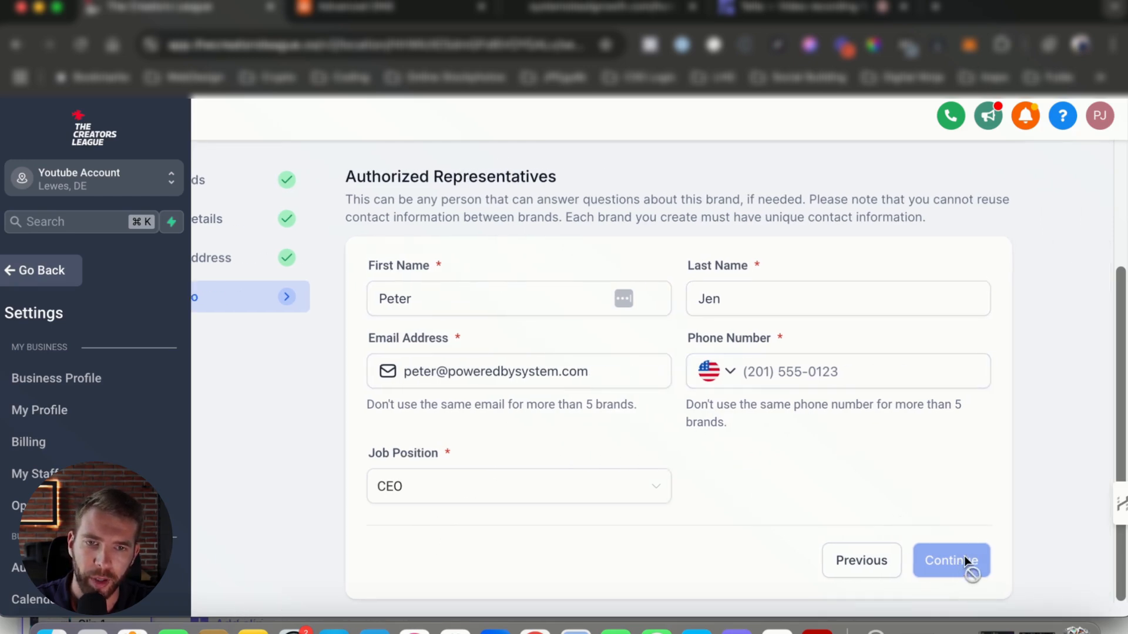
{"action": "left_click", "coordinate": [788, 366]}
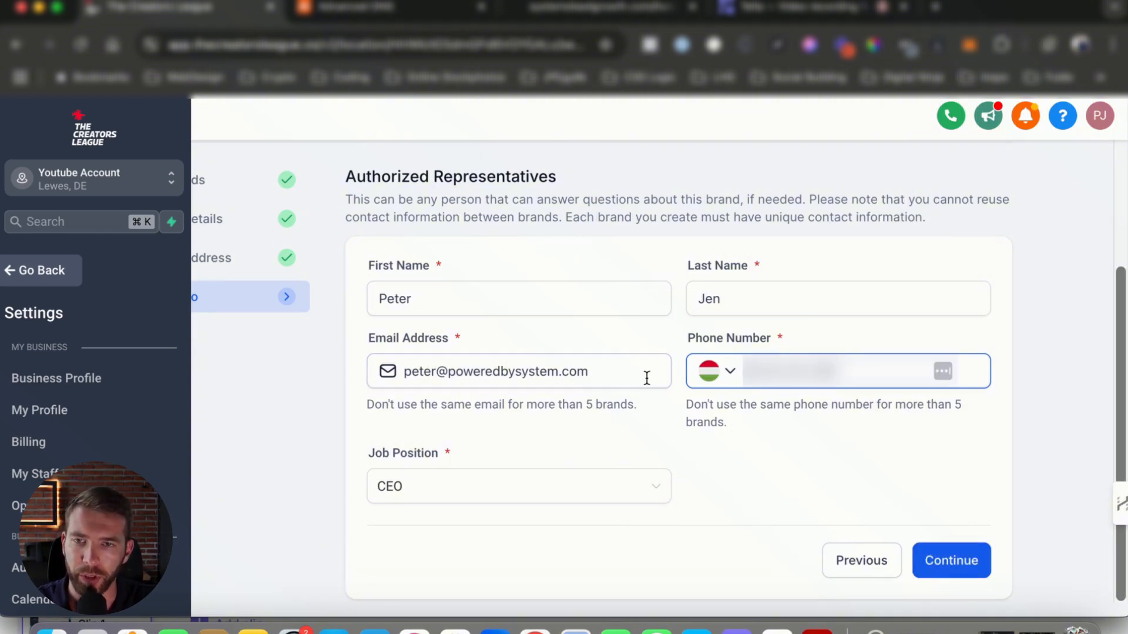
{"action": "scroll", "coordinate": [646, 378], "scroll_direction": "left", "scroll_amount": 3}
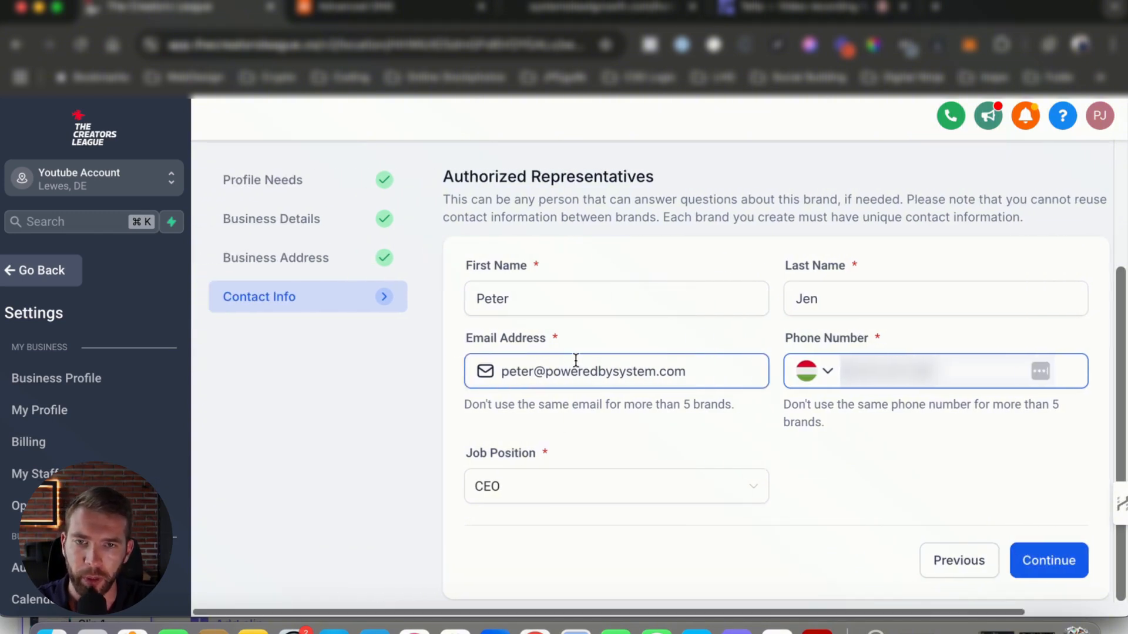
{"action": "left_click", "coordinate": [1049, 561]}
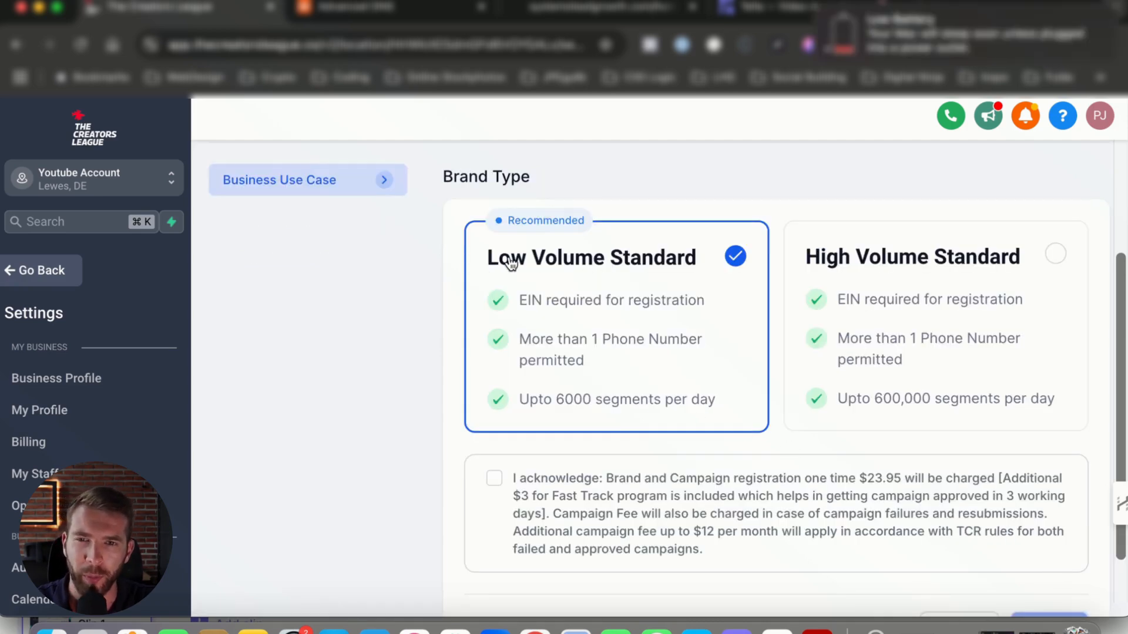
Keep the Low Volume Standard brand type and acknowledge the brand and campaign registration fees
{"action": "scroll", "coordinate": [679, 262], "scroll_direction": "down", "scroll_amount": 2}
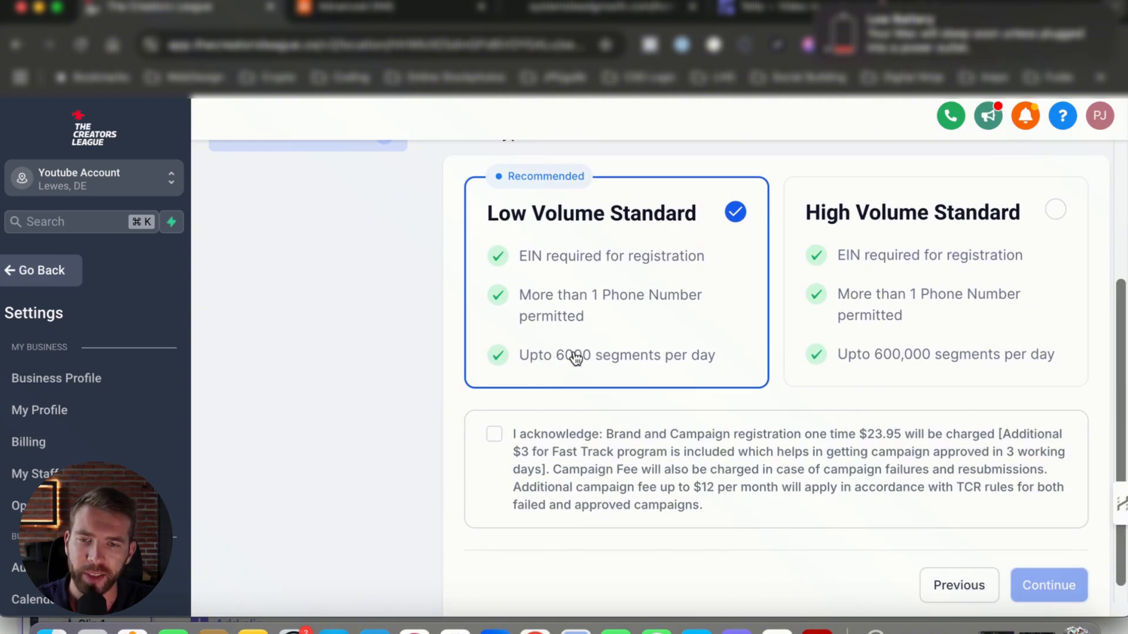
{"action": "scroll", "coordinate": [565, 364], "scroll_direction": "right", "scroll_amount": 1}
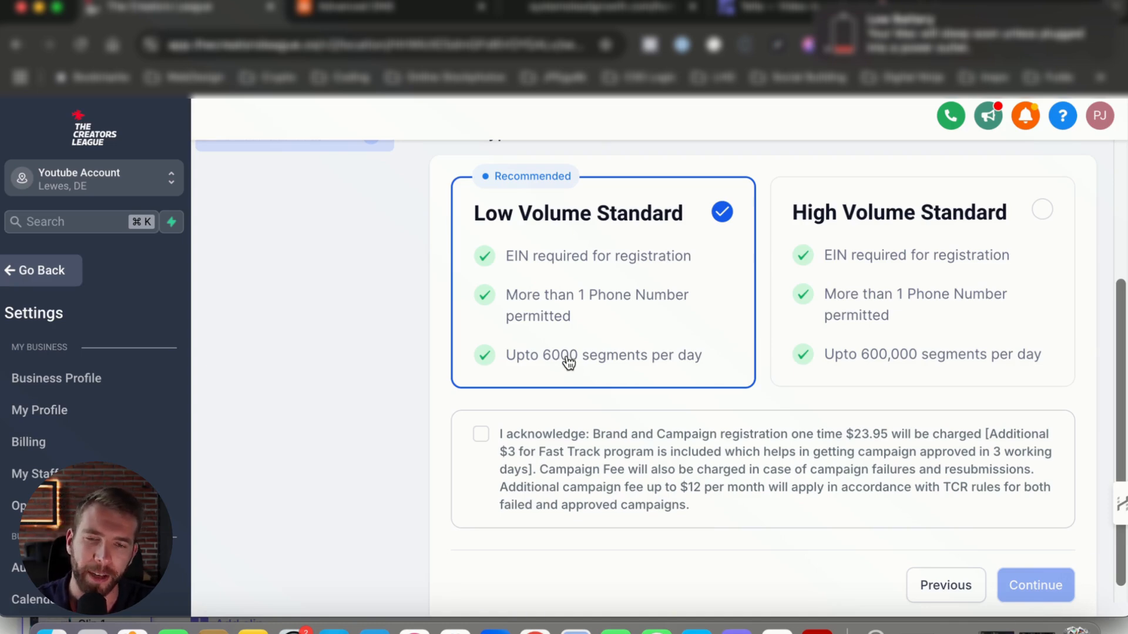
{"action": "scroll", "coordinate": [568, 363], "scroll_direction": "down", "scroll_amount": 1}
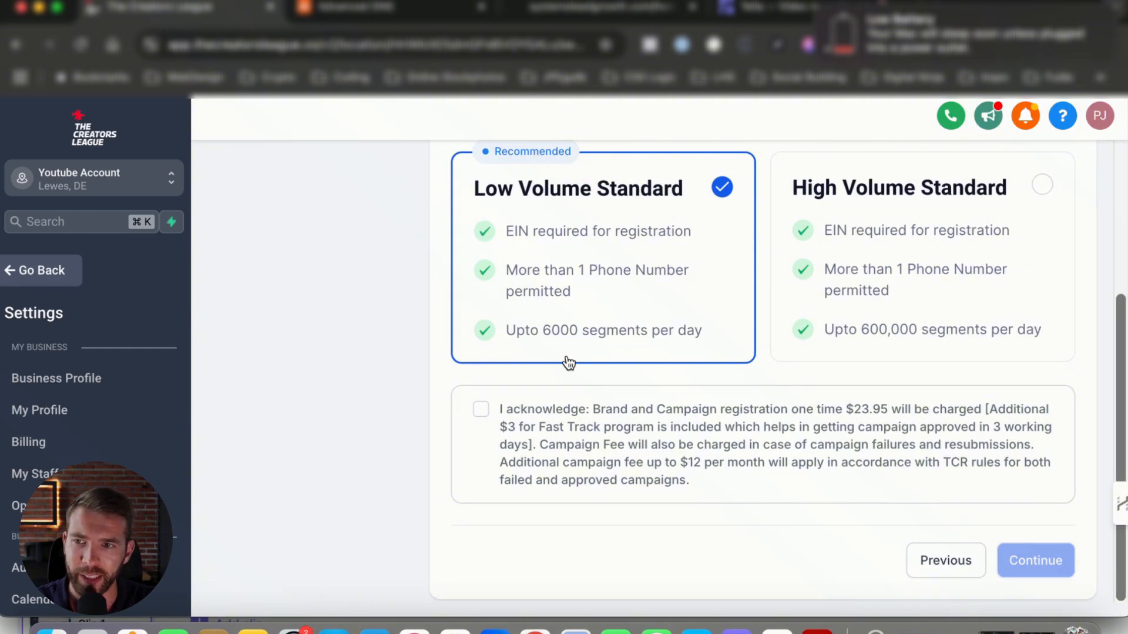
{"action": "scroll", "coordinate": [549, 341], "scroll_direction": "right", "scroll_amount": 3}
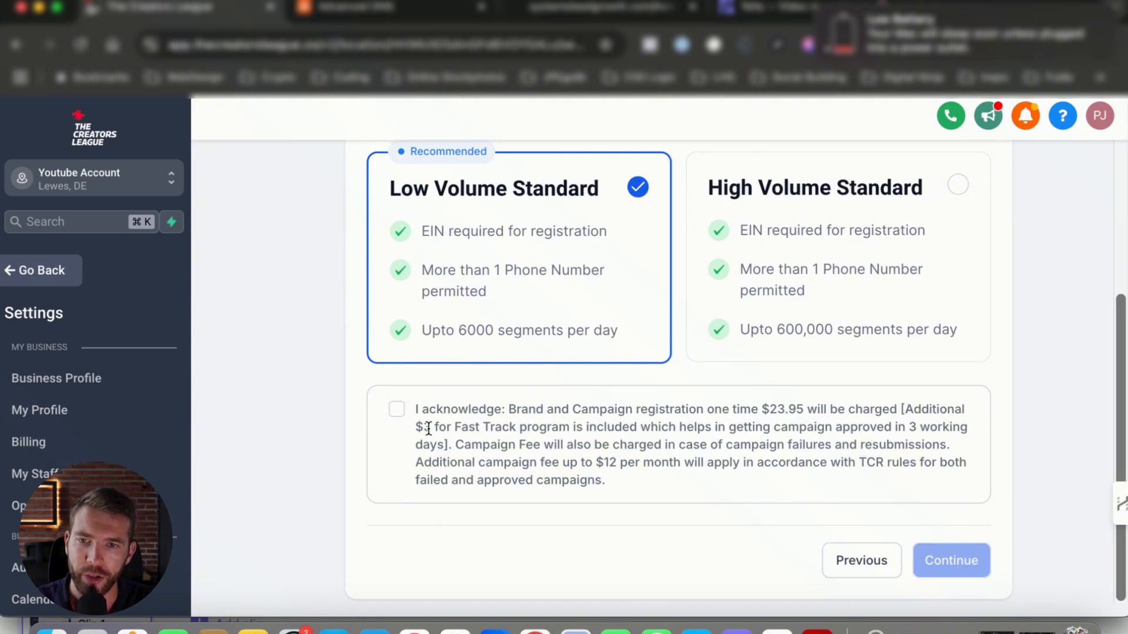
{"action": "left_click_drag", "start_coordinate": [422, 428], "coordinate": [739, 462]}
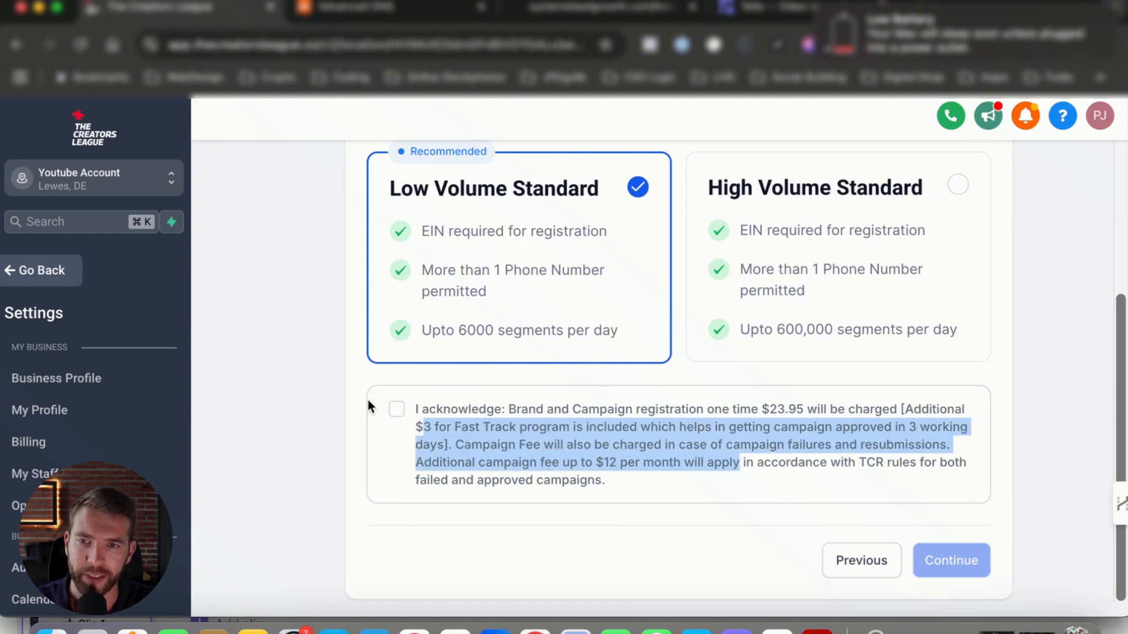
{"action": "left_click", "coordinate": [397, 409]}
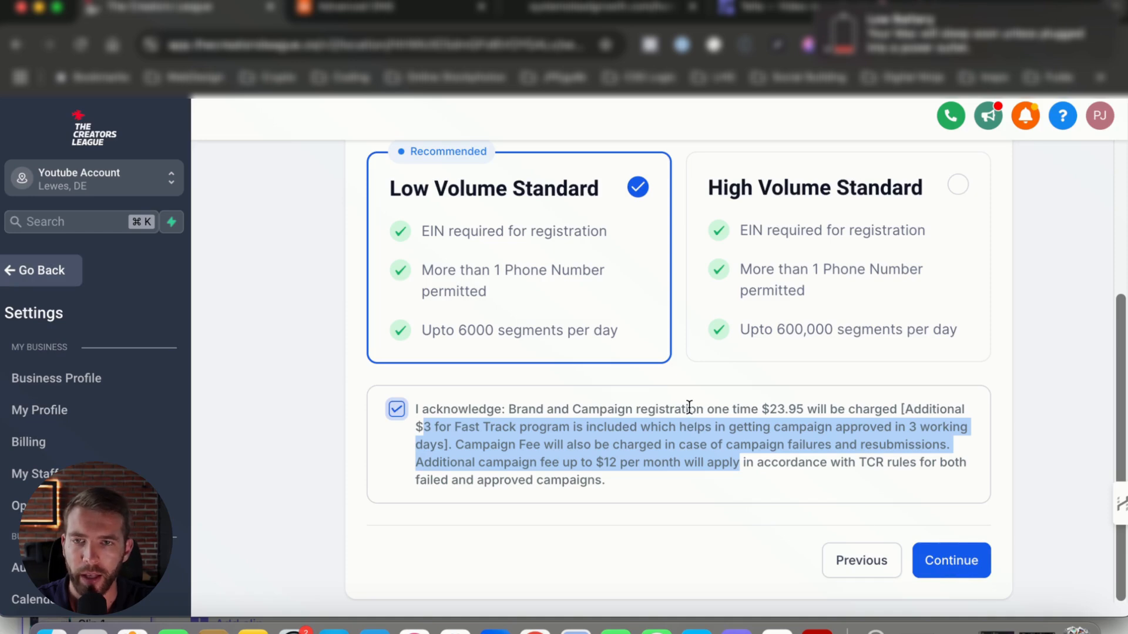
Review the brand and campaign approval status on the A2P Messaging page
{"action": "scroll", "coordinate": [739, 430], "scroll_direction": "up", "scroll_amount": 2}
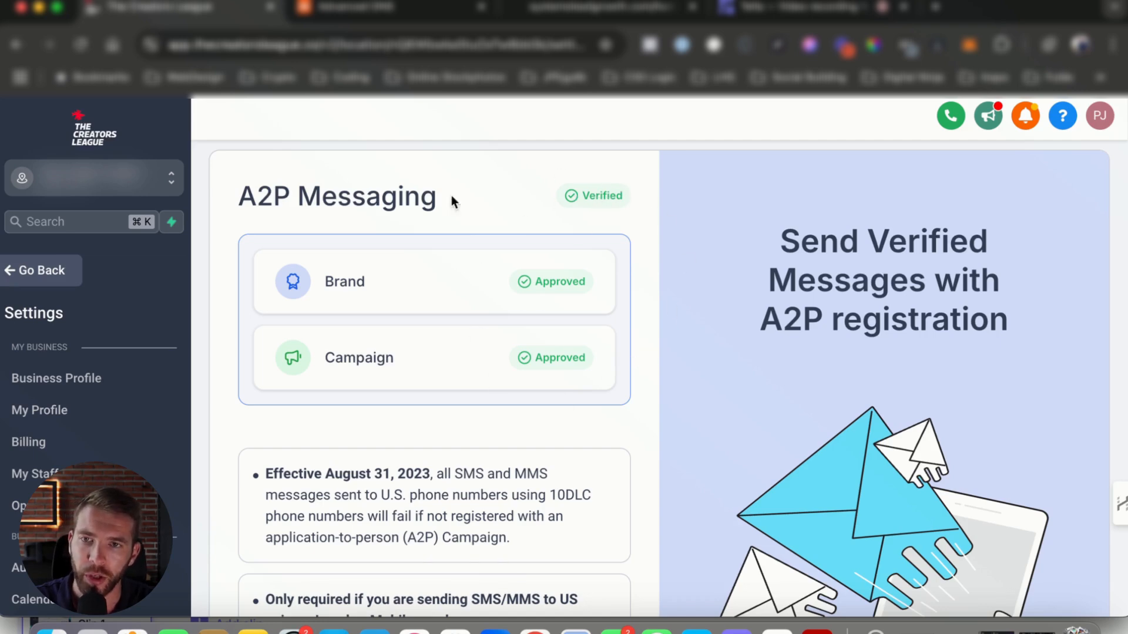
{"action": "scroll", "coordinate": [350, 296], "scroll_direction": "down", "scroll_amount": 1}
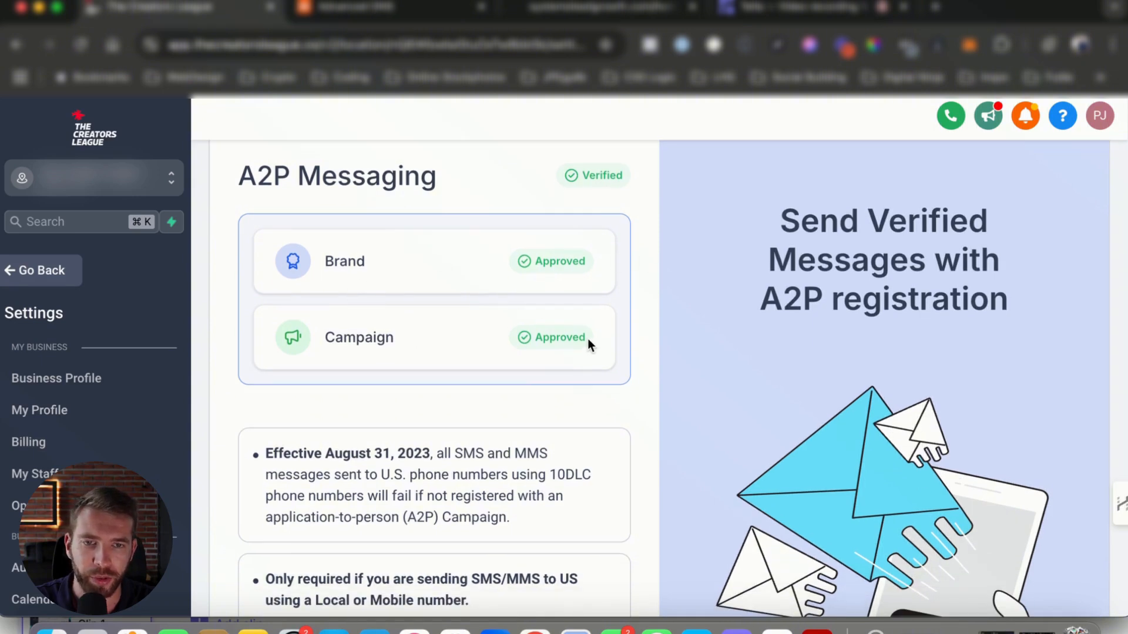
Take a screenshot of the A2P Messaging panel showing the brand and campaign approval status
{"action": "scroll", "coordinate": [579, 339], "scroll_direction": "up", "scroll_amount": 2}
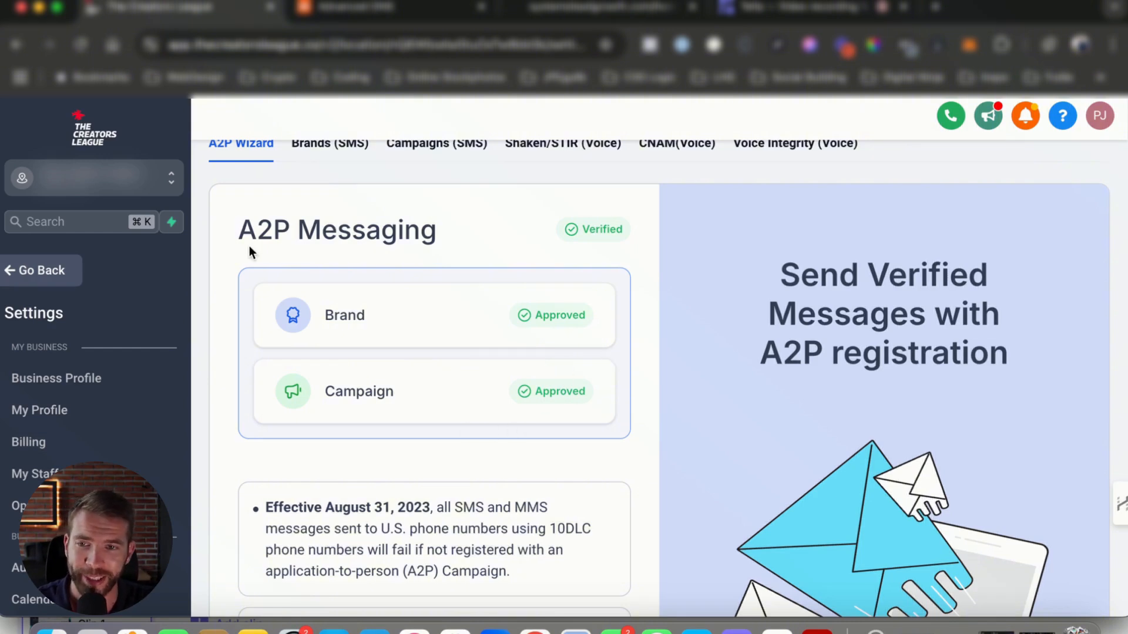
{"action": "key", "text": "super+shift+4"}
{"action": "left_click_drag", "start_coordinate": [211, 184], "coordinate": [670, 450]}
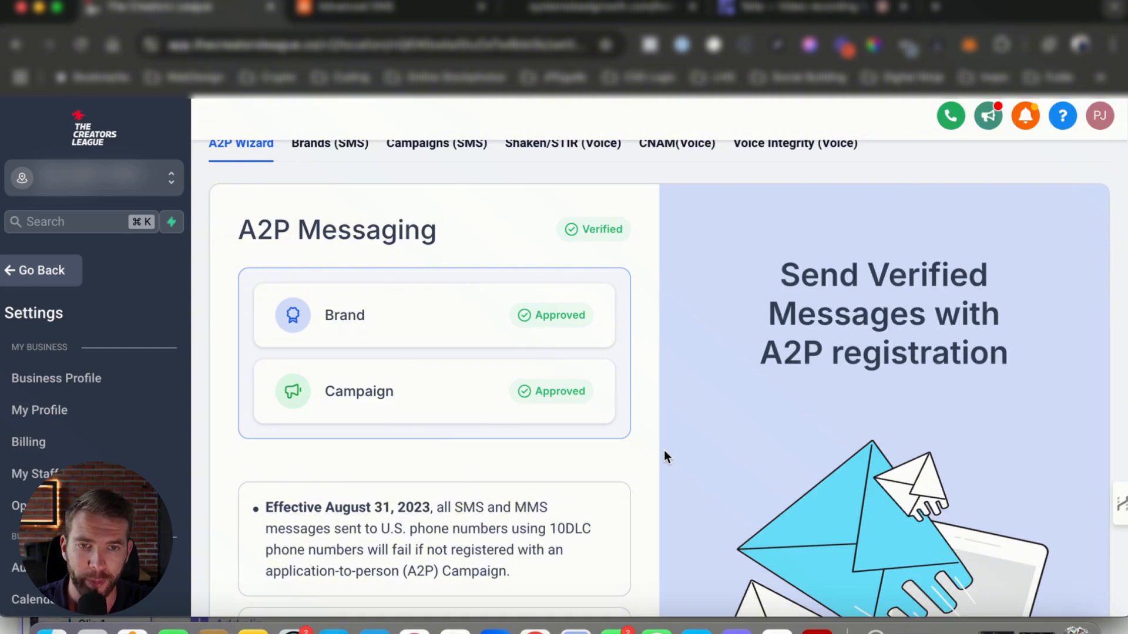
Read through the A2P registration notes and the settings menu on the A2P Messaging page
{"action": "scroll", "coordinate": [666, 455], "scroll_direction": "down", "scroll_amount": 5}
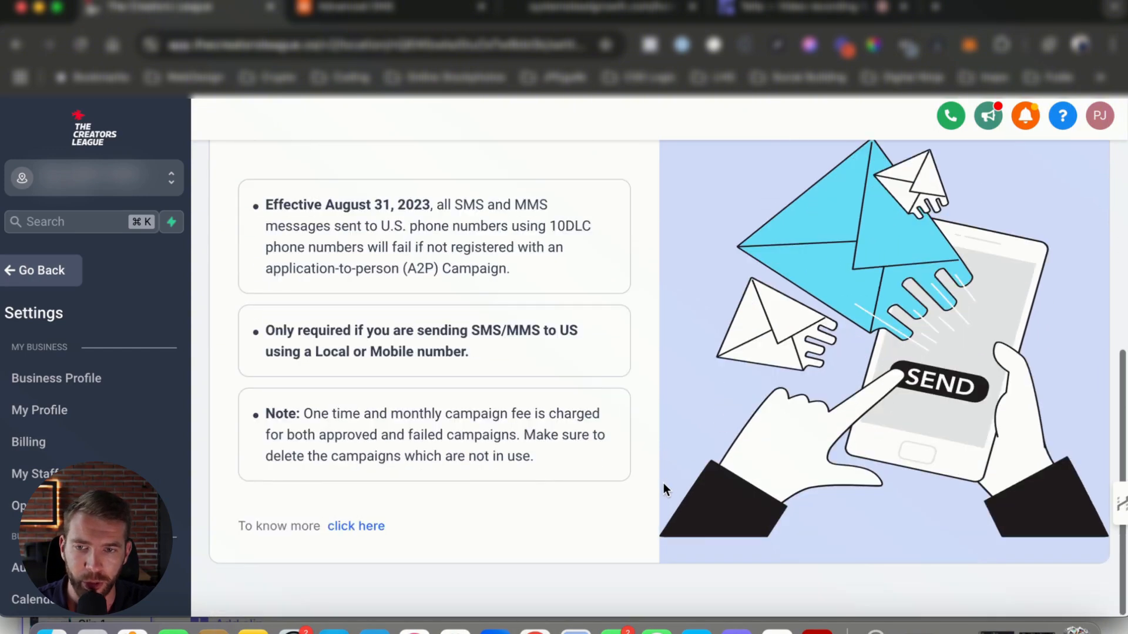
{"action": "scroll", "coordinate": [663, 483], "scroll_direction": "up", "scroll_amount": 6}
{"action": "scroll", "coordinate": [425, 382], "scroll_direction": "down", "scroll_amount": 2}
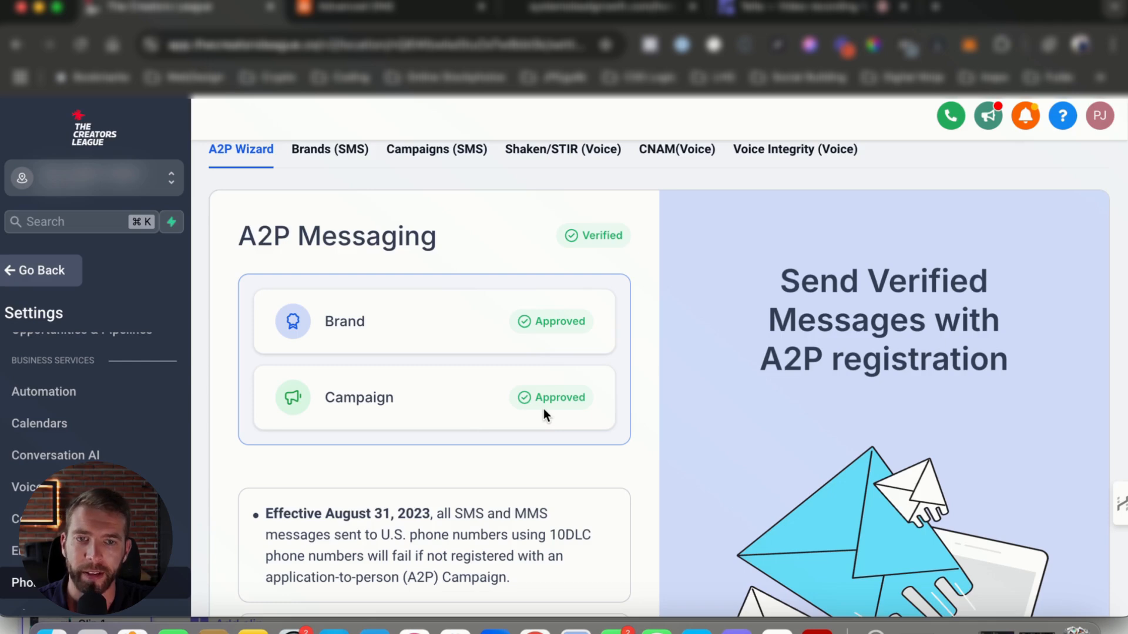
{"action": "scroll", "coordinate": [88, 411], "scroll_direction": "down", "scroll_amount": 2}
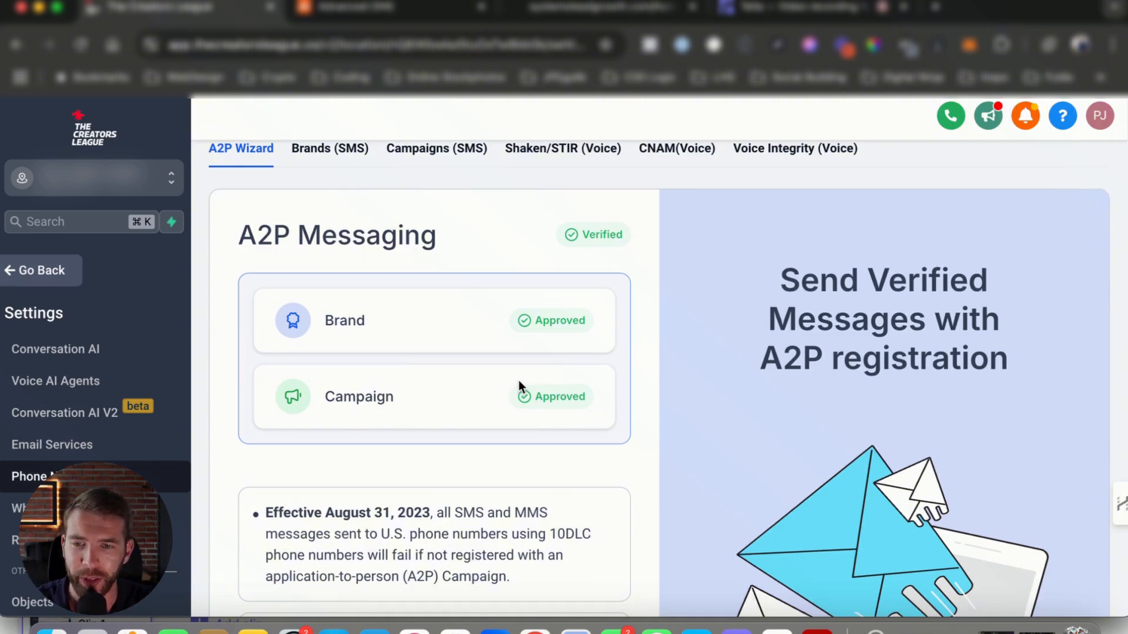
{"action": "scroll", "coordinate": [519, 383], "scroll_direction": "down", "scroll_amount": 5}
{"action": "scroll", "coordinate": [529, 382], "scroll_direction": "up", "scroll_amount": 6}
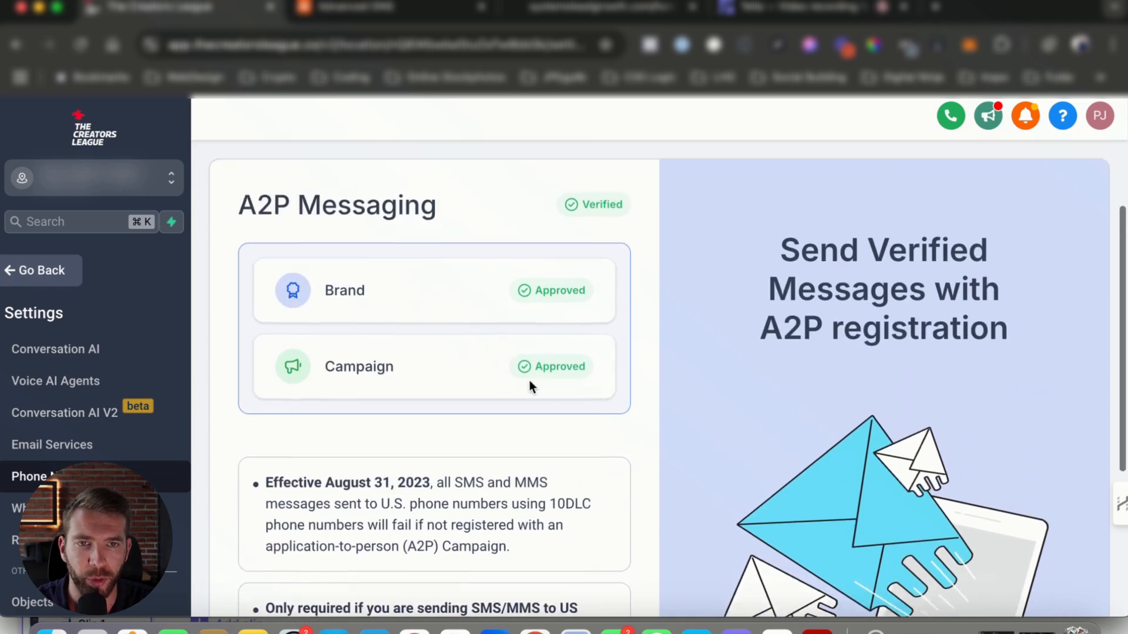
{"action": "scroll", "coordinate": [76, 411], "scroll_direction": "up", "scroll_amount": 1}
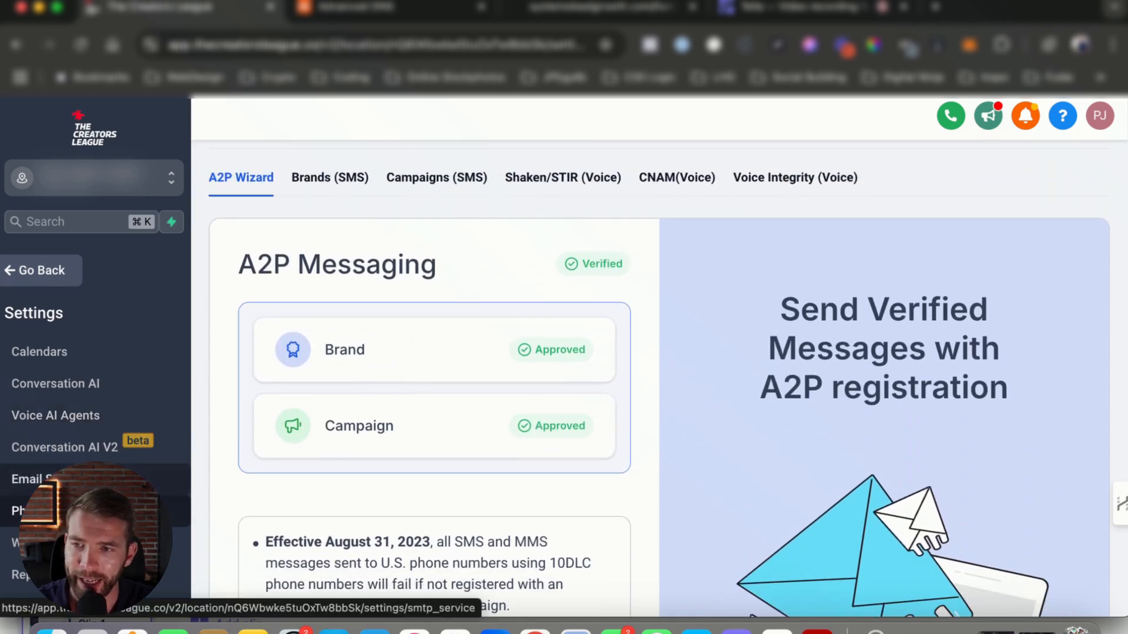
{"action": "scroll", "coordinate": [110, 429], "scroll_direction": "down", "scroll_amount": 10}
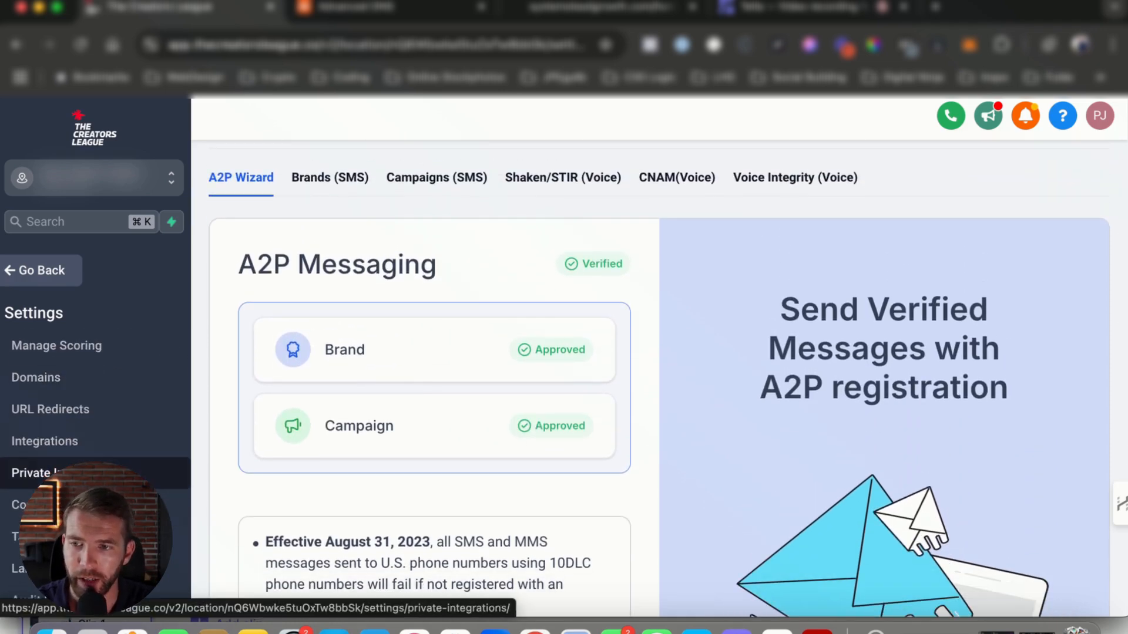
{"action": "scroll", "coordinate": [88, 446], "scroll_direction": "up", "scroll_amount": 8}
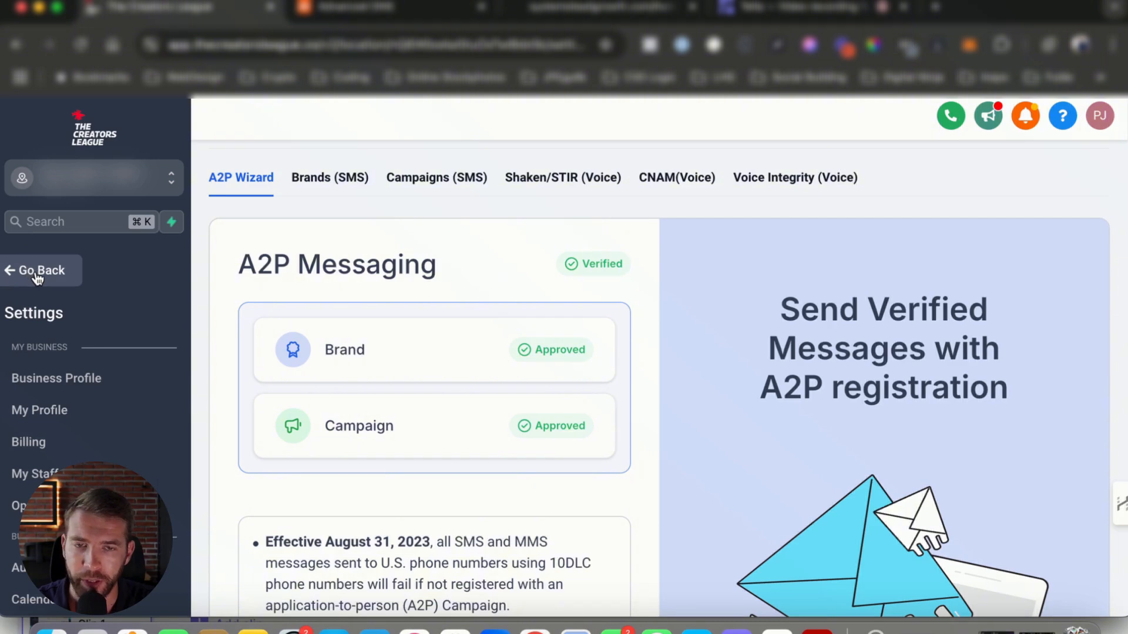